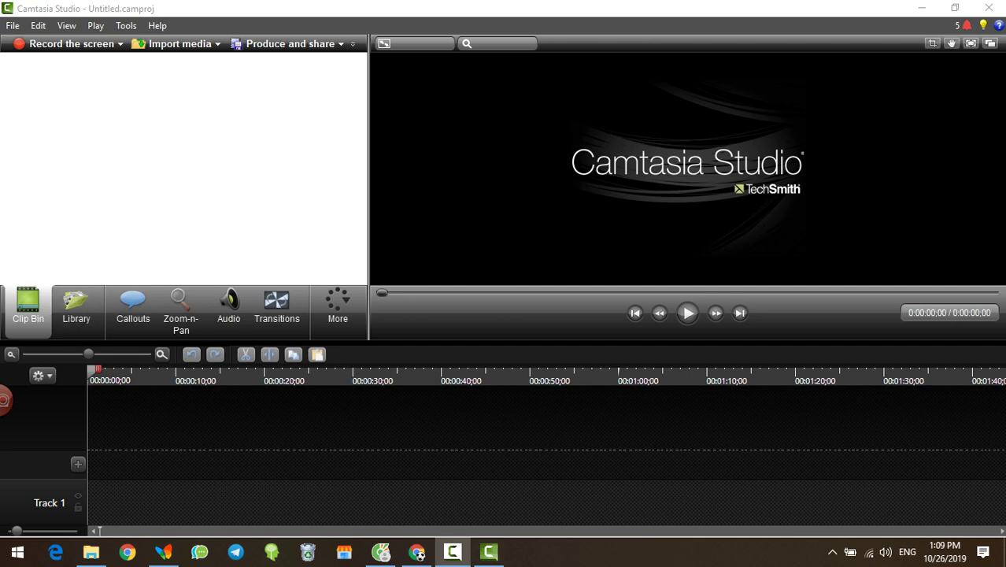
- Import the "06.TRY NOT TO LAUGH Aww" video from the Downloads > Video folder and place it at the start of Track 2
left_click(175, 43)
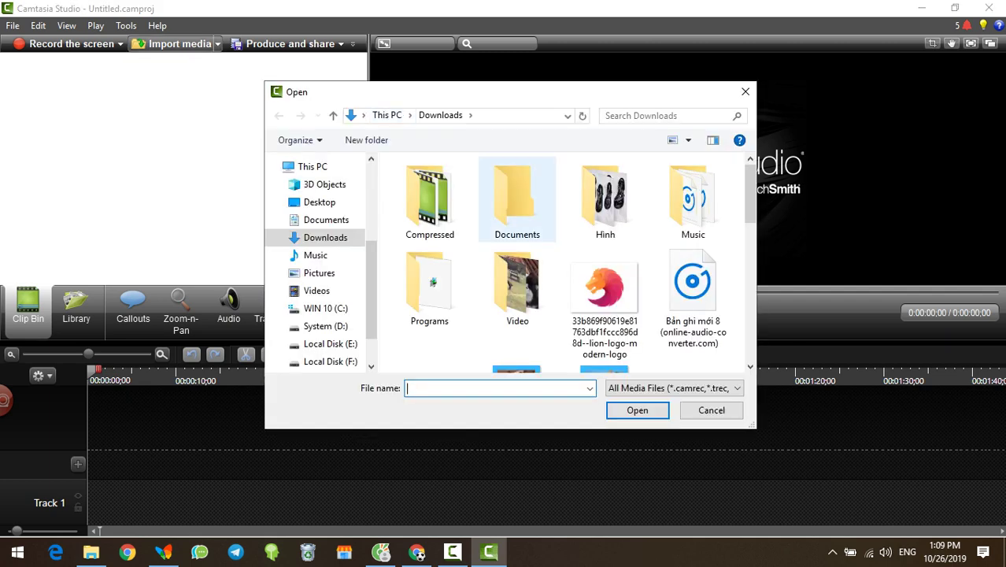
double_click(517, 284)
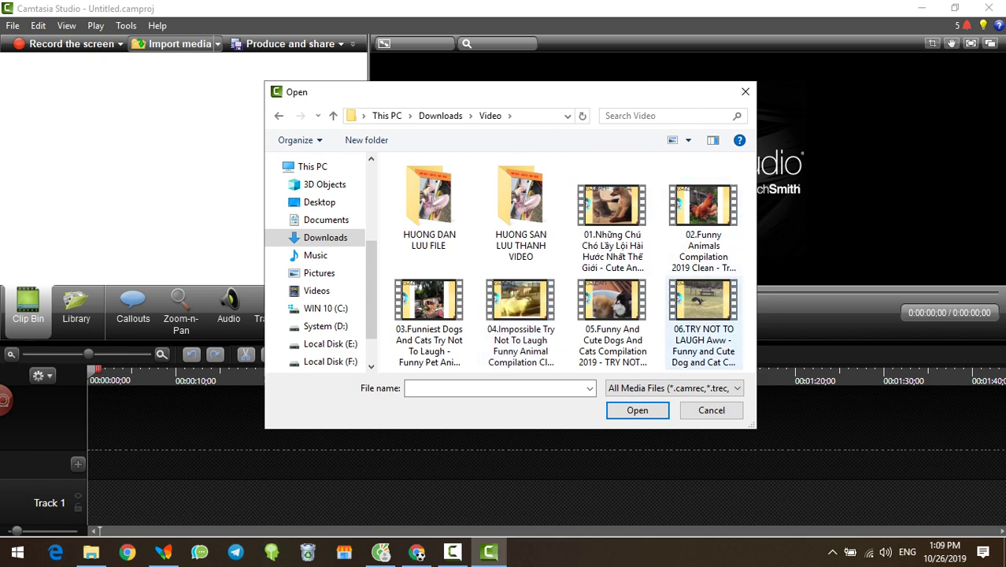
double_click(703, 322)
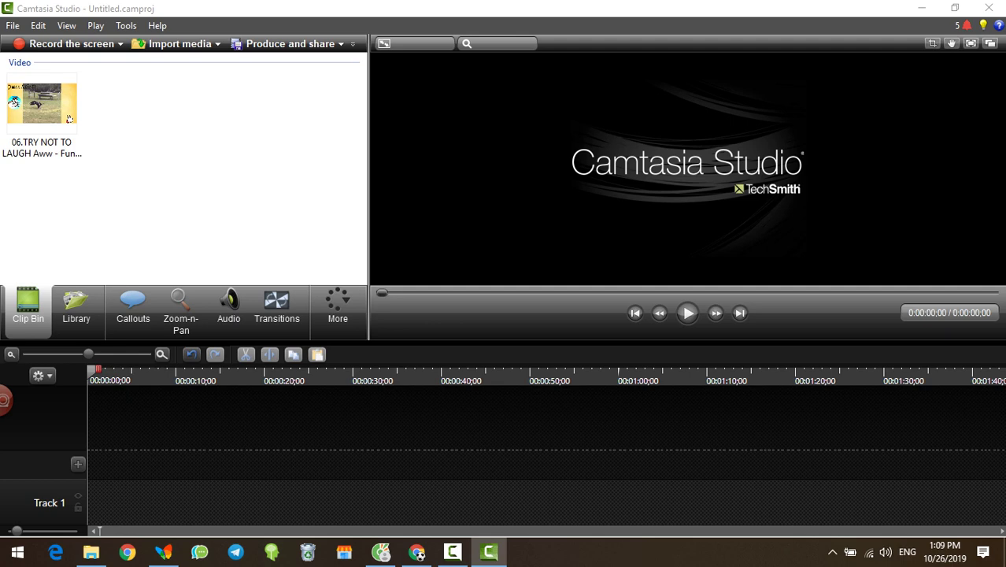
left_click(69, 118)
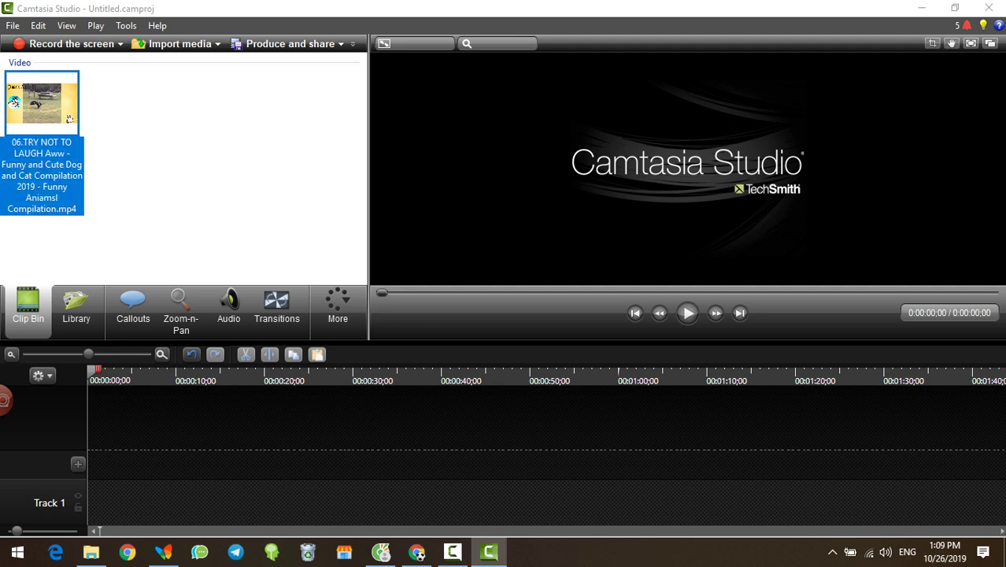
left_click_drag(70, 118, 187, 452)
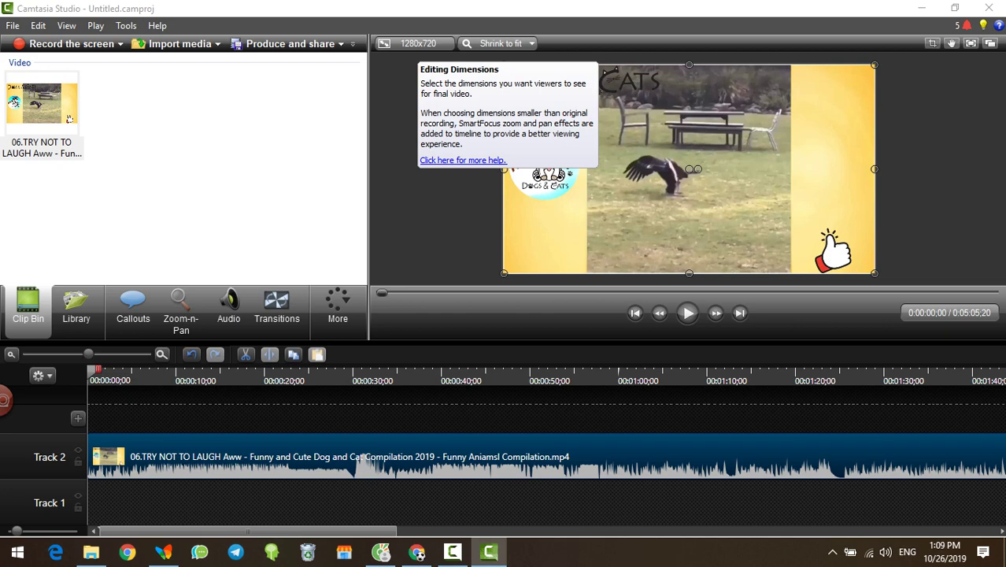
- Play the clip's opening to find the first cut point, and split the clip on Track 2 at 0:00:03;23
mouse_move(88, 355)
left_mouse_down()
mouse_move(25, 354)
mouse_move(104, 354)
mouse_move(78, 355)
left_mouse_up()
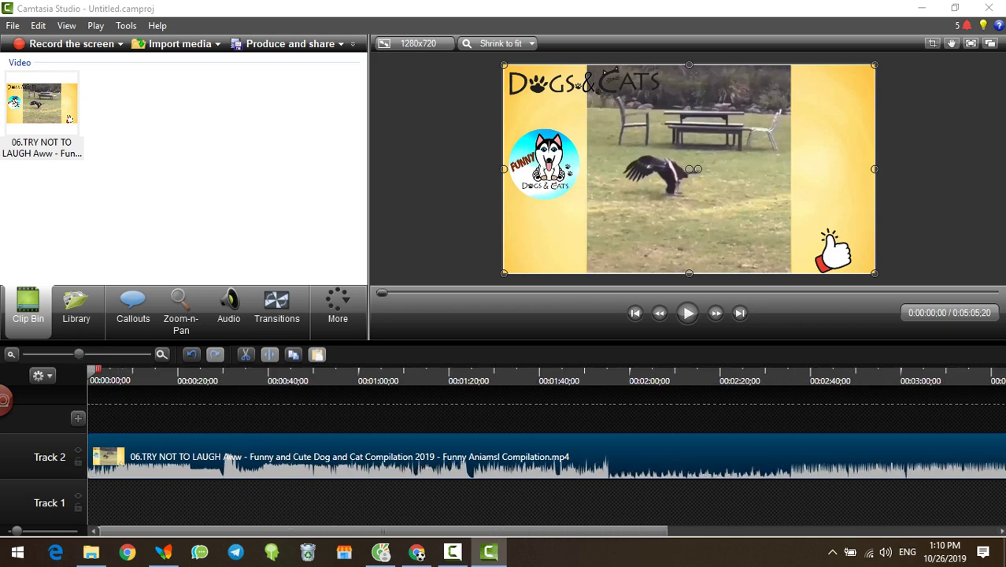
left_click(687, 313)
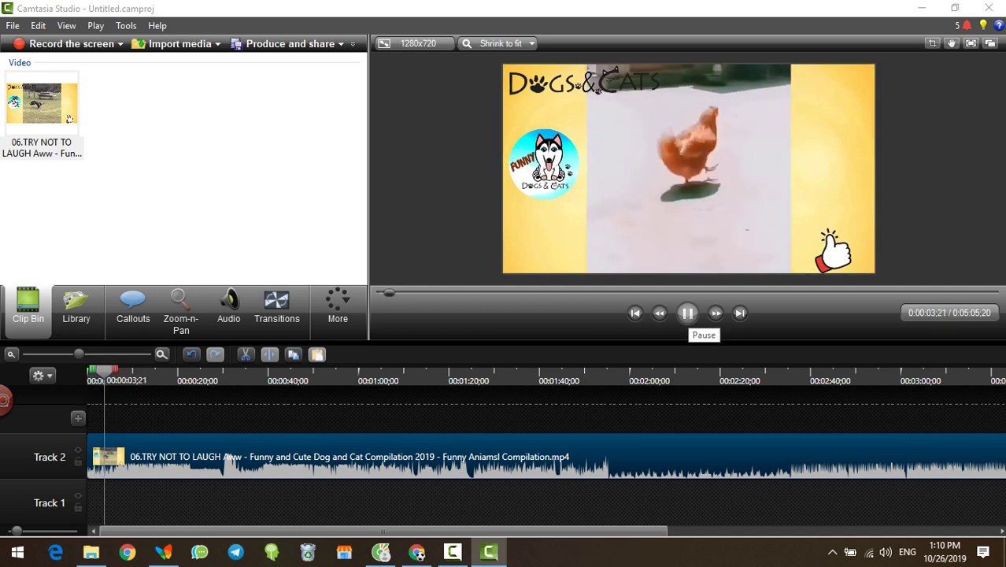
left_click(687, 312)
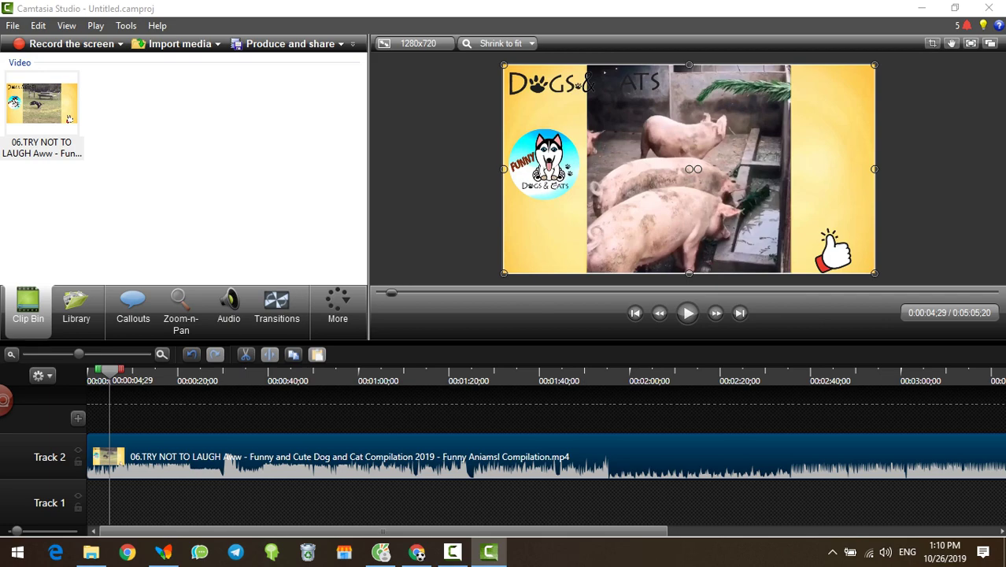
left_click_drag(79, 354, 105, 354)
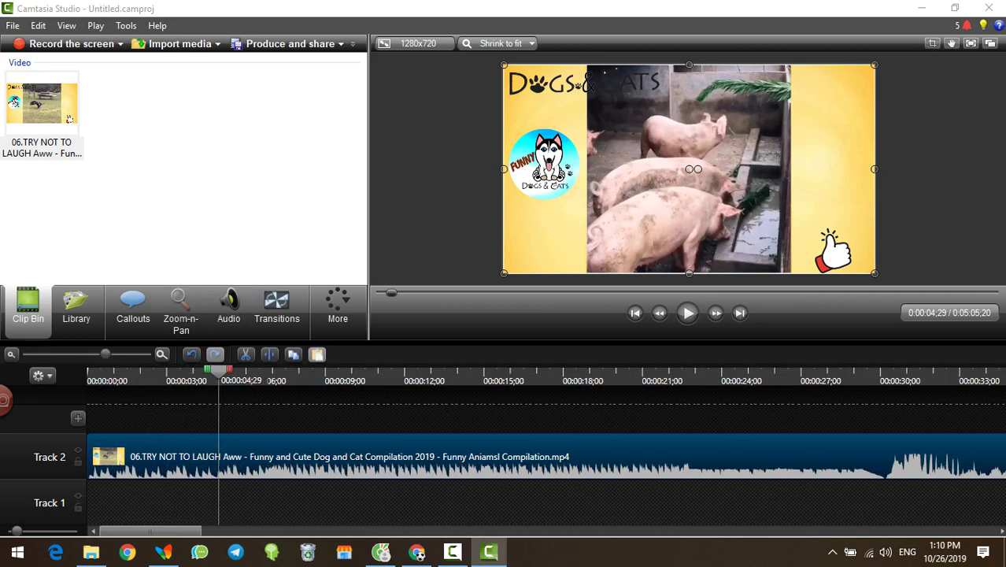
left_click_drag(219, 370, 188, 370)
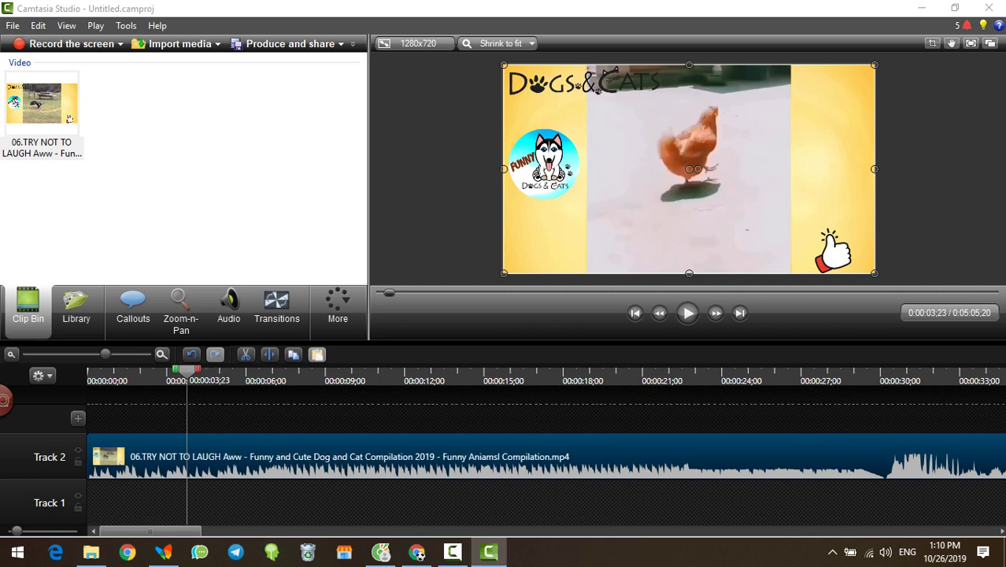
left_click(269, 354)
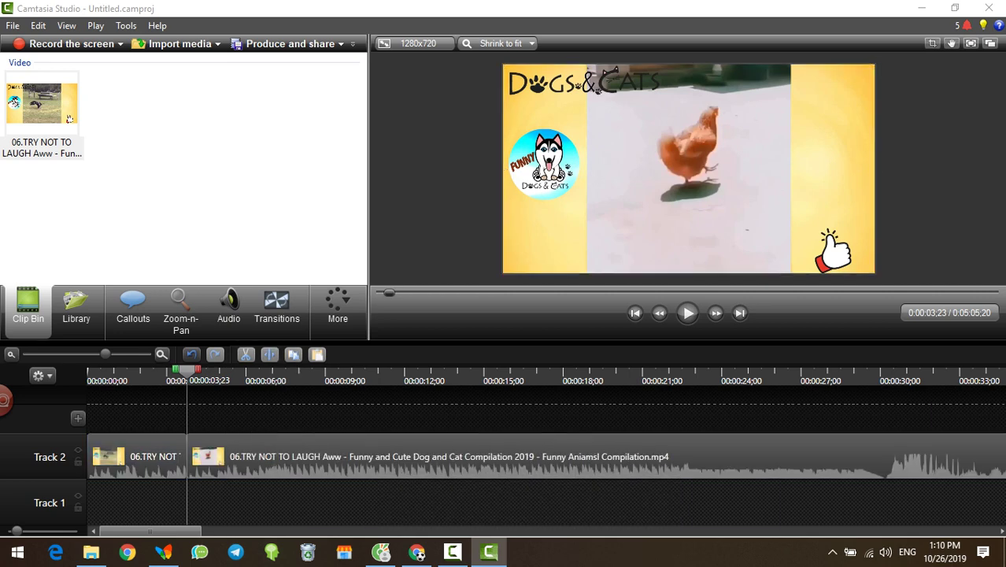
- Find the end of the unwanted section frame by frame and split the second clip on Track 2 at 0:00:05;21
left_click(687, 313)
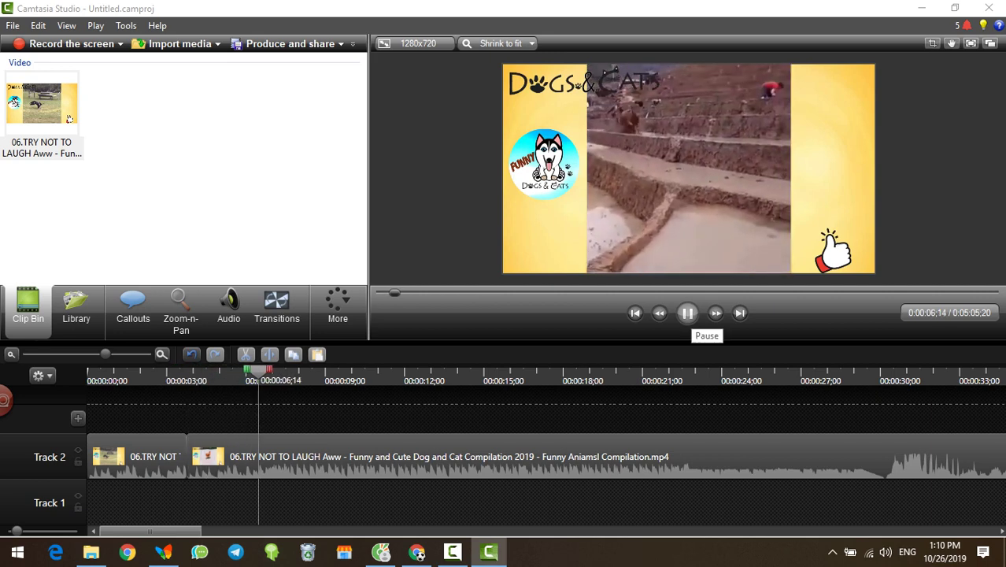
left_click(687, 313)
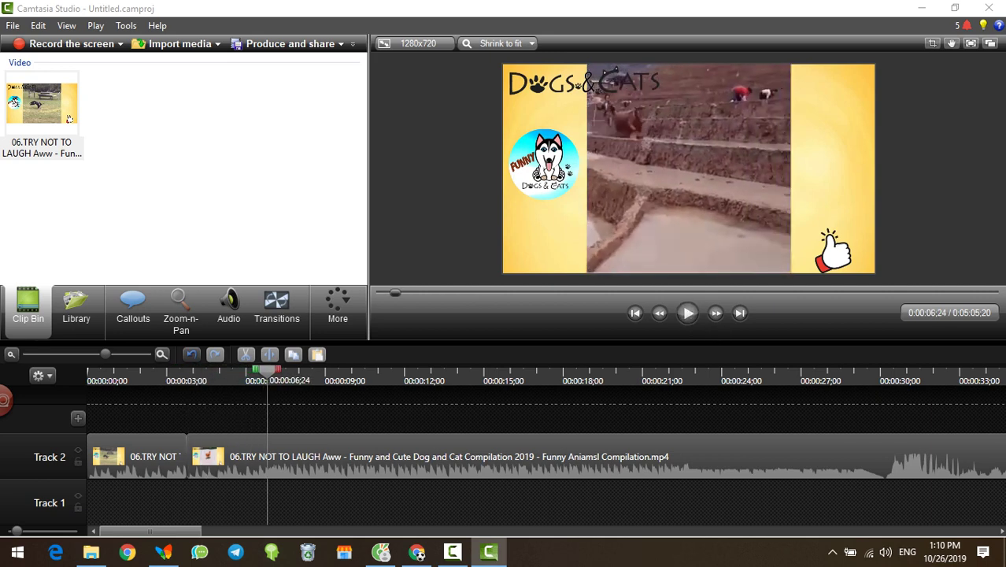
left_click_drag(267, 370, 259, 370)
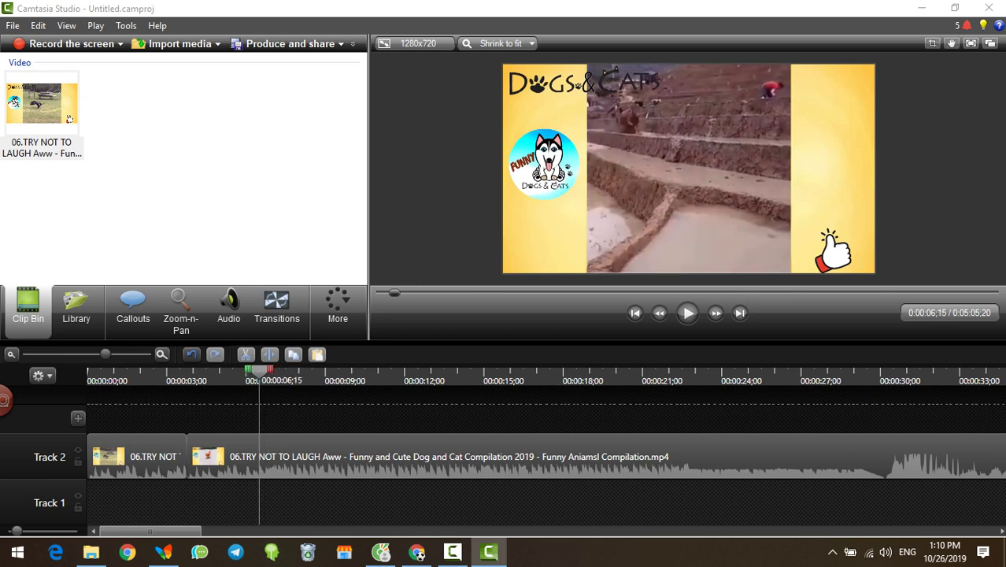
key("Left")
key("Left")
key("Left")
key("Left")
key("Left")
key("Left")
key("Left")
key("Left")
key("Left")
key("Left")
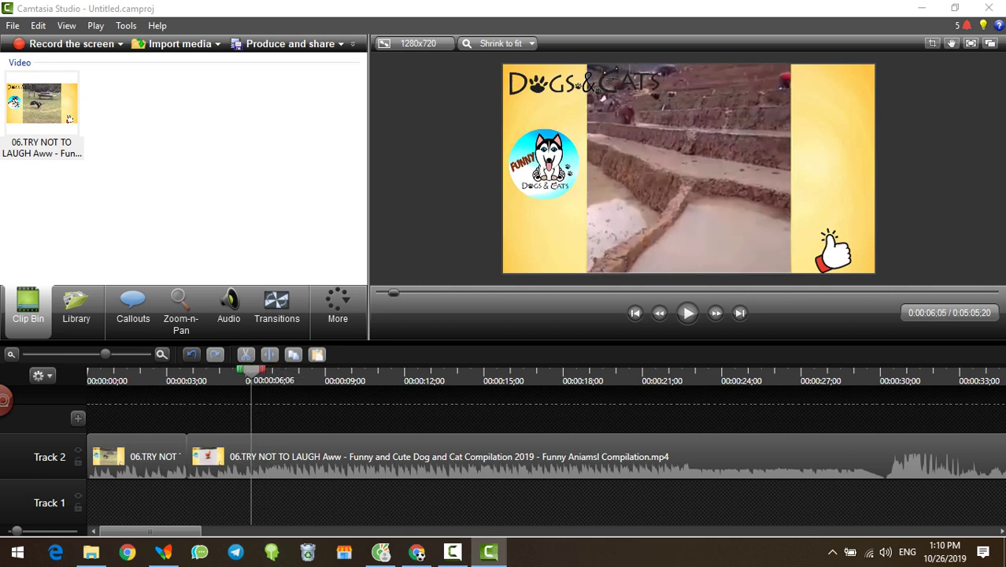
key("Left")
key("Left")
key("Left")
key("Left")
key("Left")
key("Left")
key("Left")
key("Left")
key("Left")
key("Left")
key("Left")
key("Left")
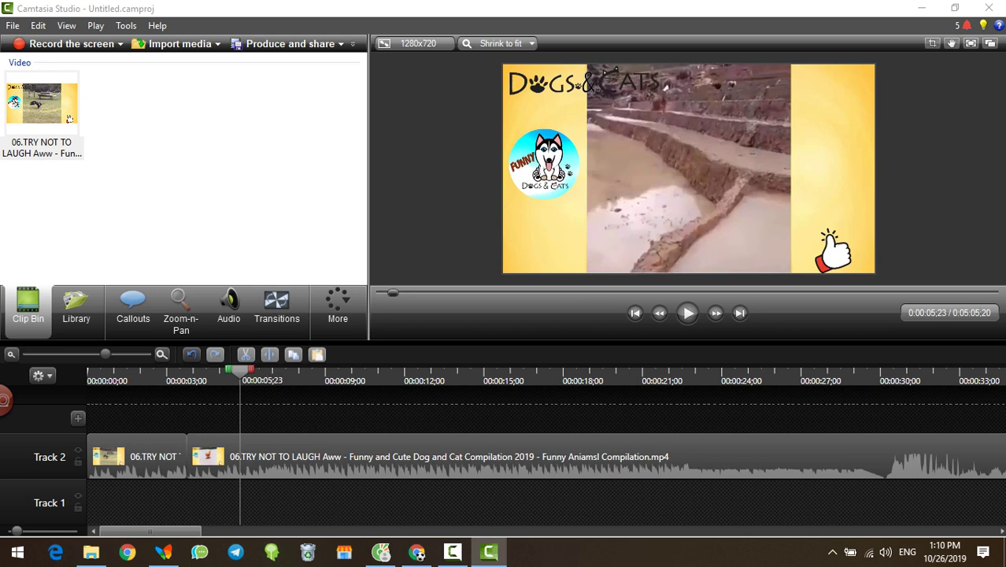
key("Left")
key("Left")
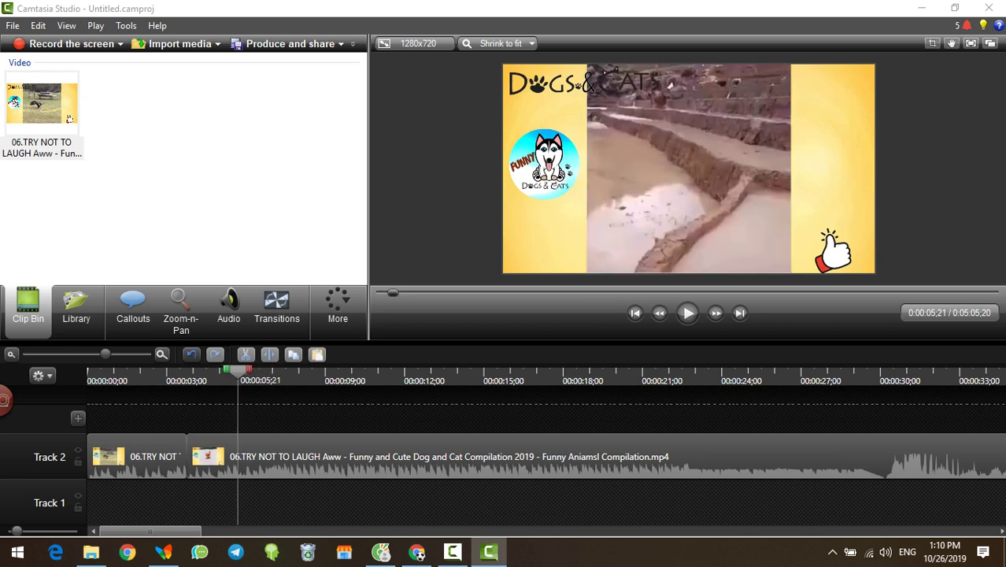
left_click(331, 457)
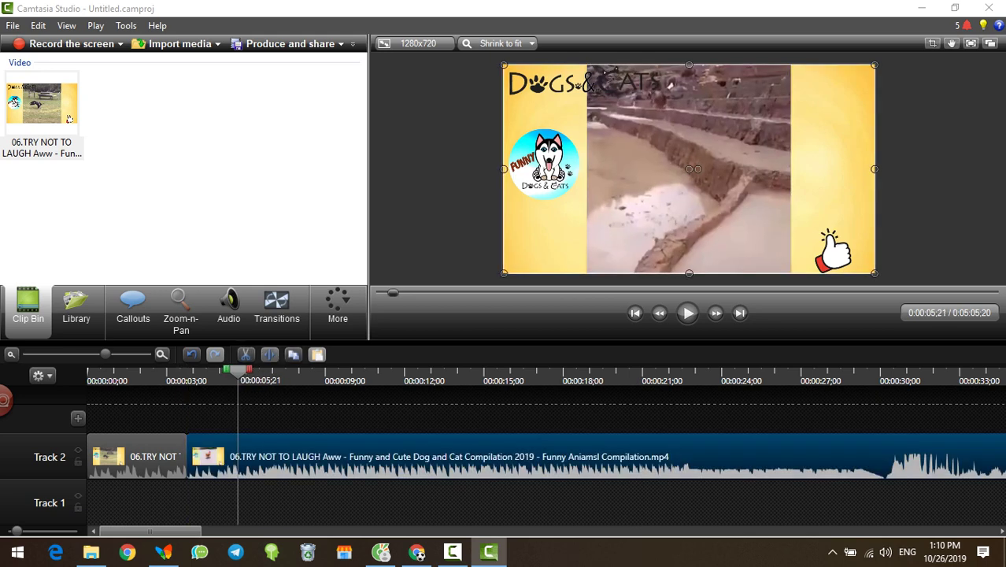
left_click(269, 354)
- Delete the short middle segment between the two cuts and move the remaining clip against the first one to close the gap
left_click_drag(211, 457, 423, 503)
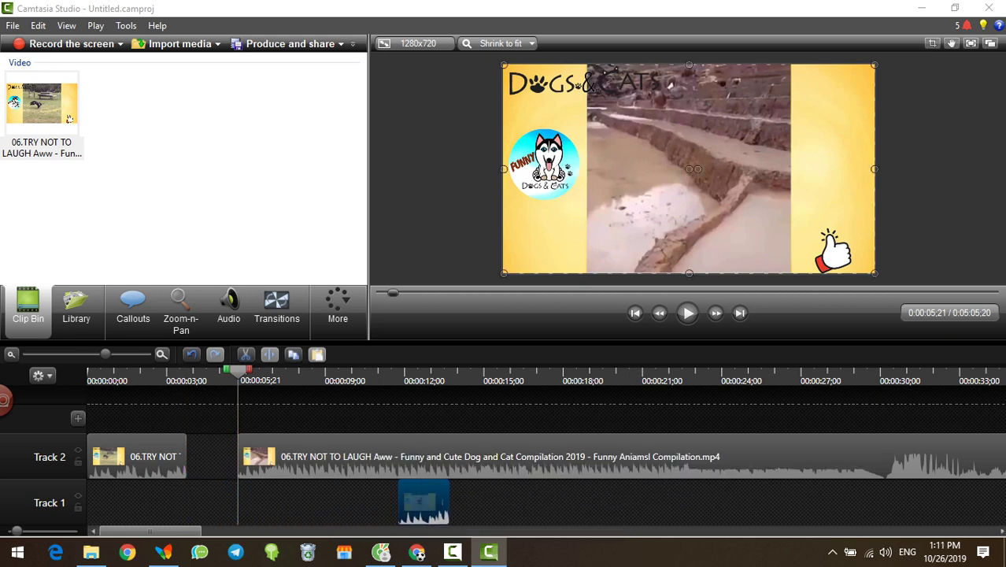
key("Delete")
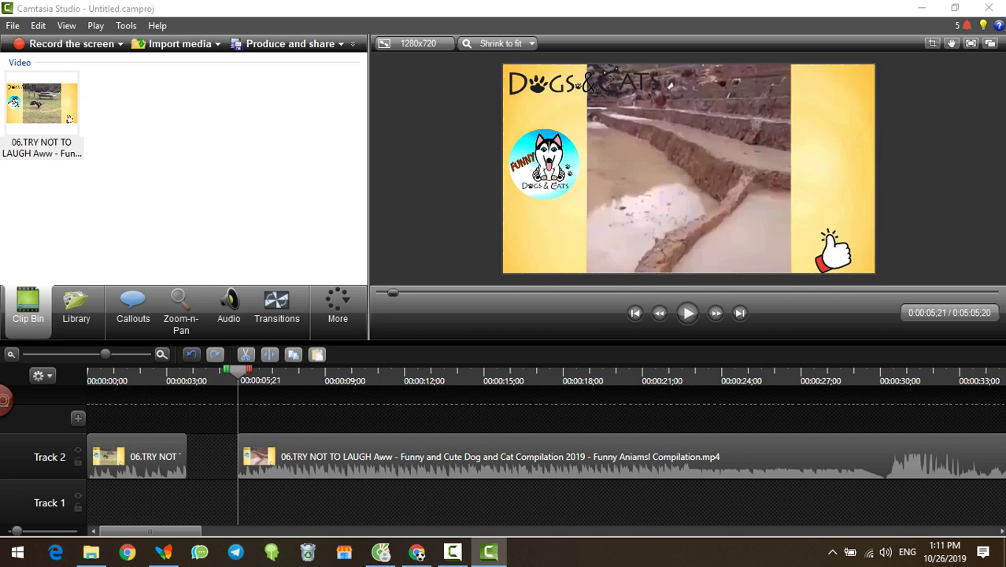
left_click_drag(381, 458, 330, 458)
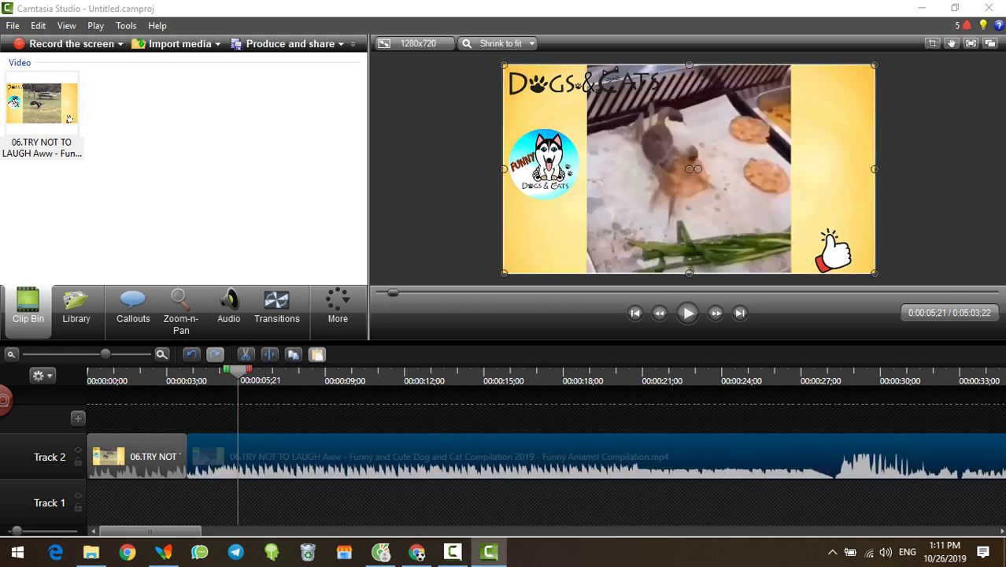
- Play the timeline from 0:00:03;11 to check the join between the two clips
left_click_drag(237, 371, 177, 371)
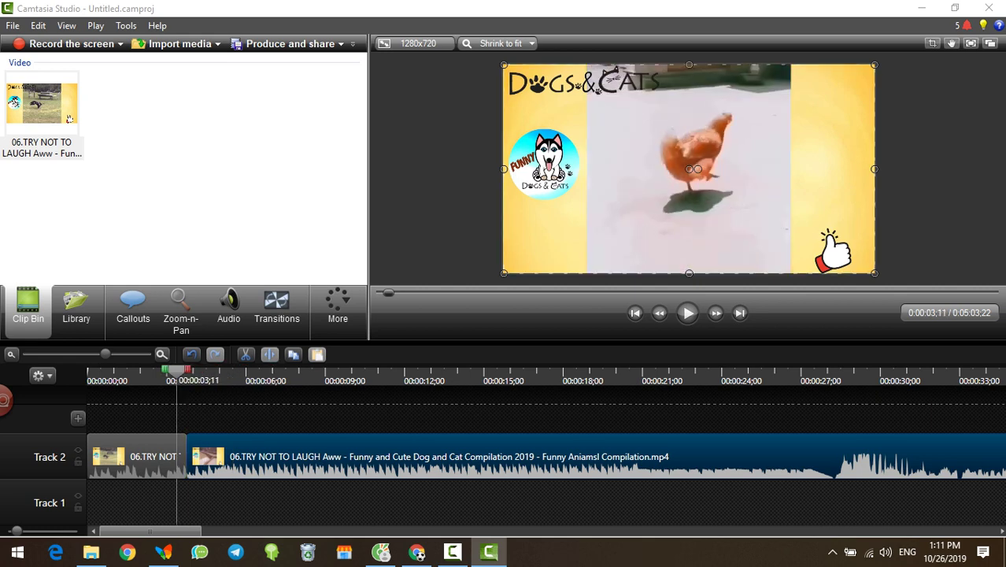
left_click(688, 313)
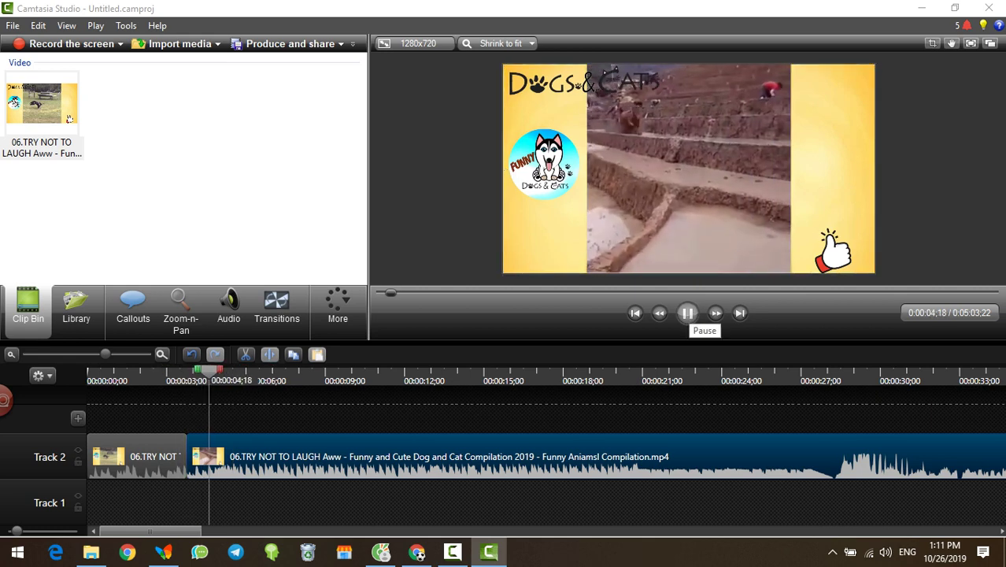
left_click(687, 313)
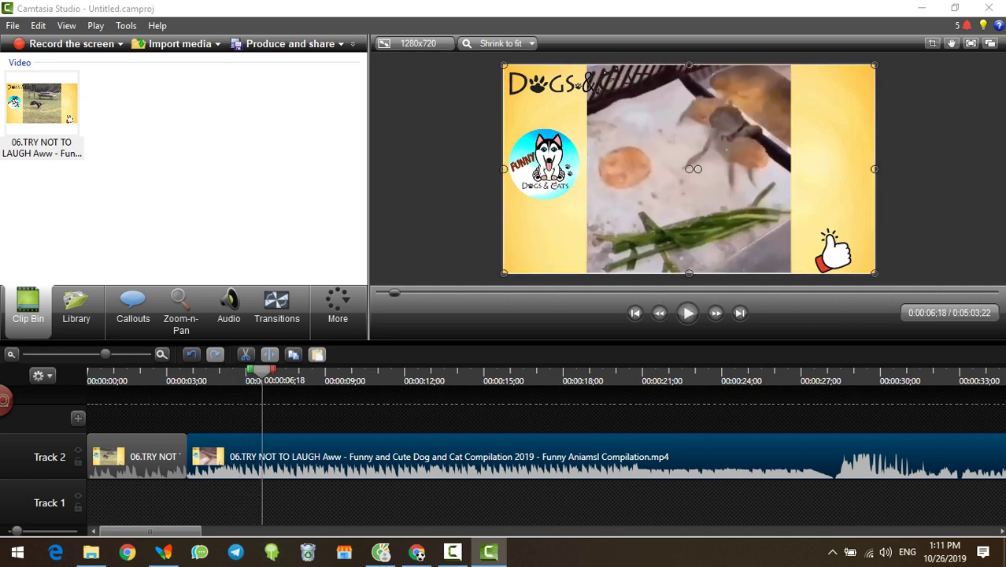
- Add a Cube rotate transition between the two clips on Track 2
left_click_drag(262, 371, 169, 370)
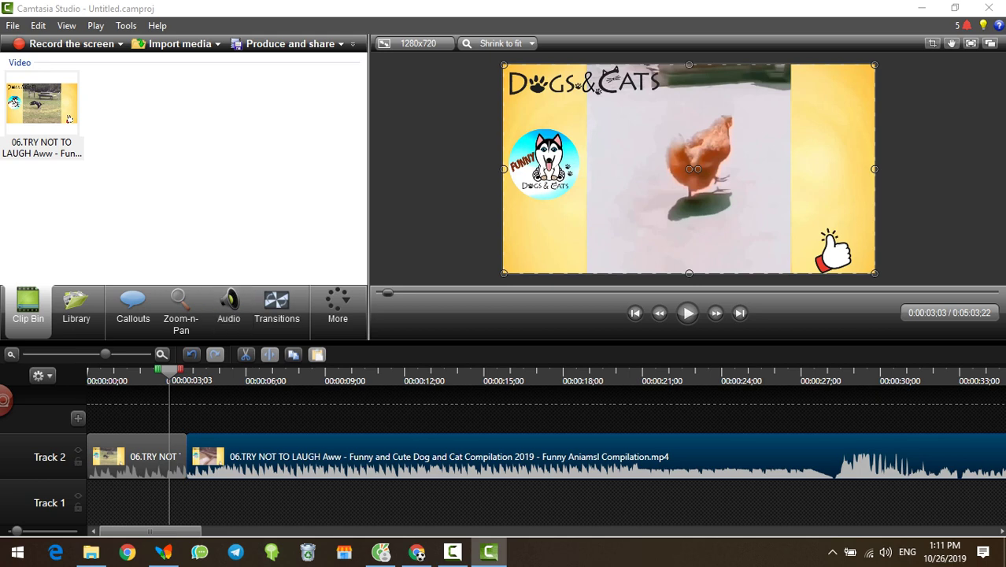
left_click(277, 307)
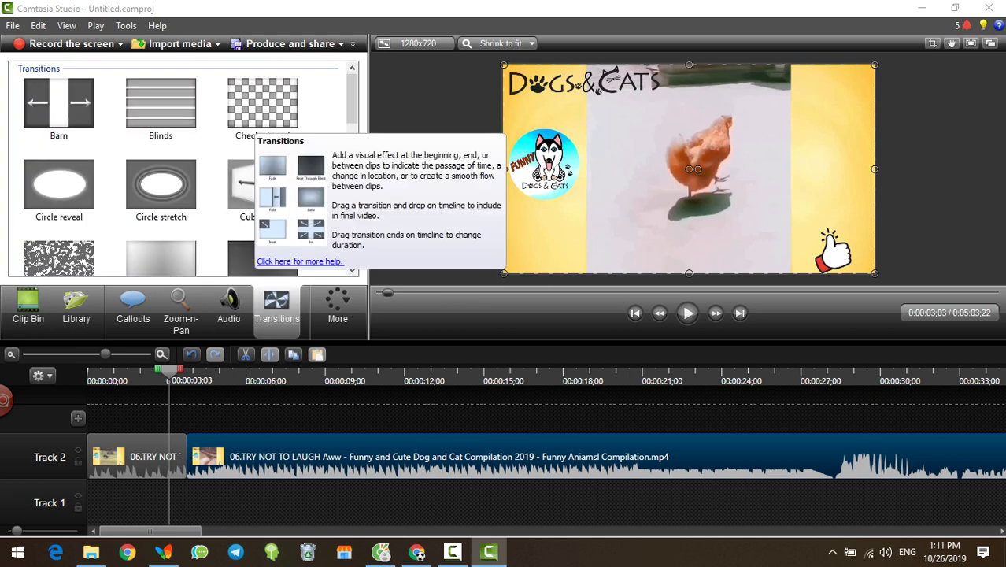
left_click(262, 185)
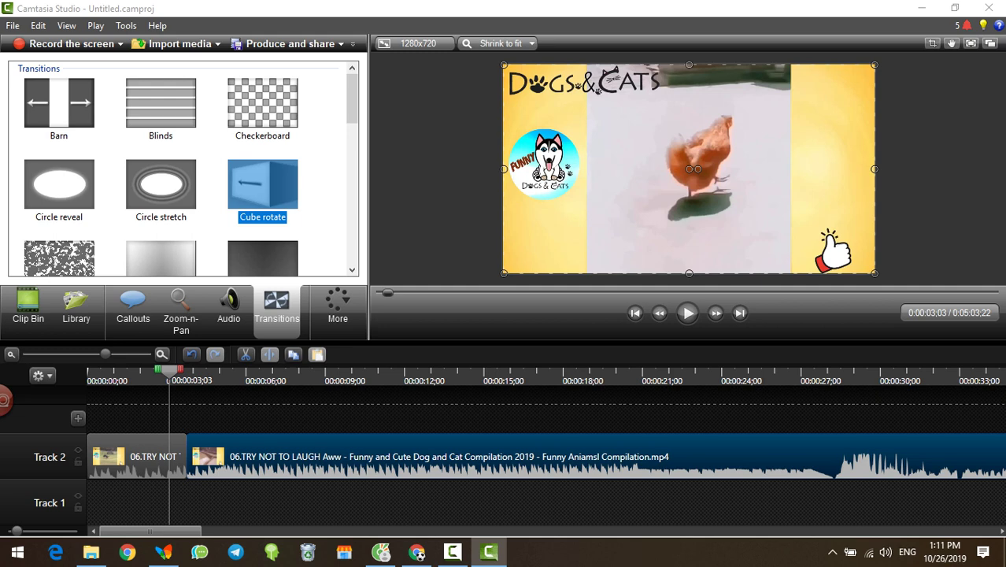
left_click_drag(262, 185, 186, 459)
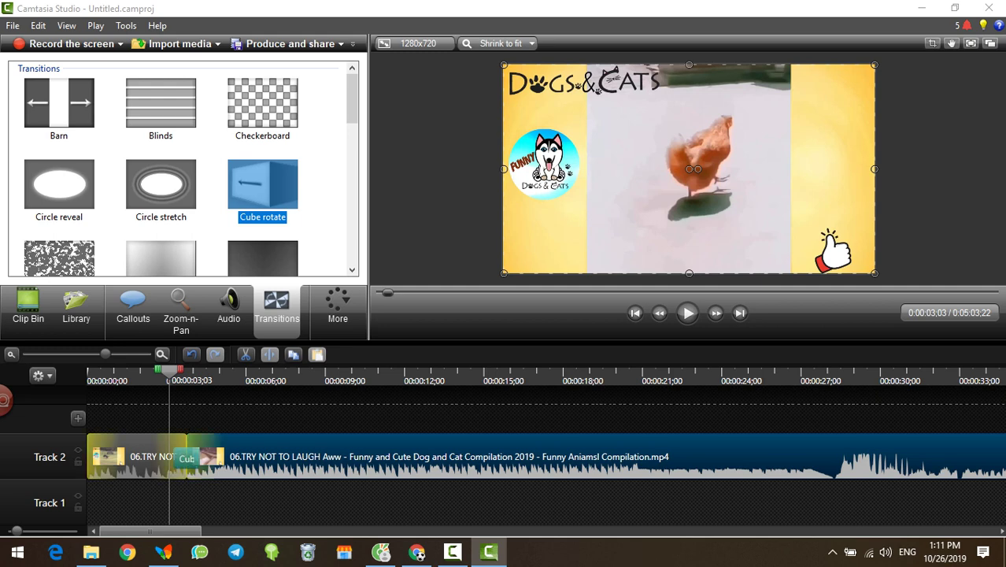
left_click_drag(187, 458, 186, 459)
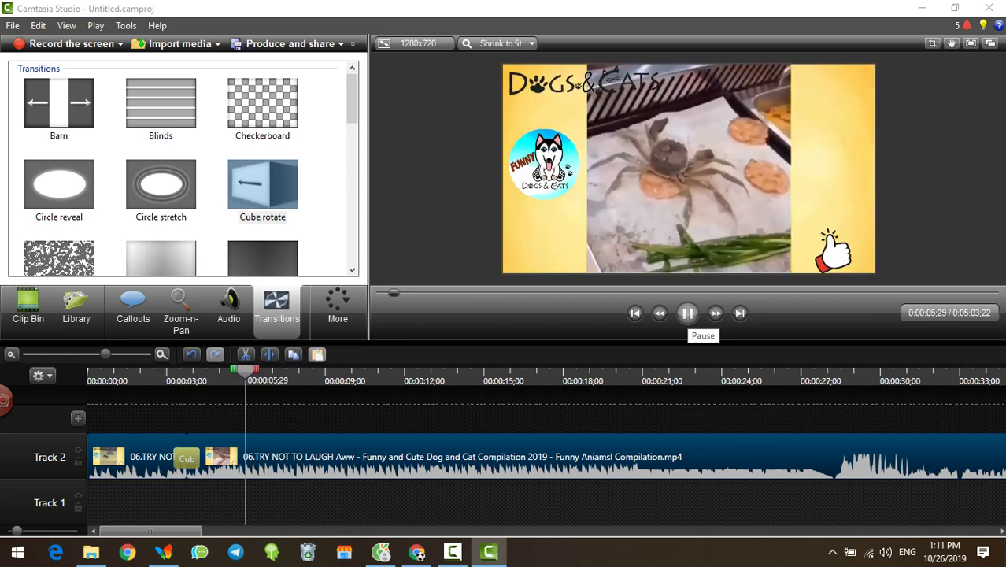
- Play the timeline from 0:00:02;12 to review the Cube rotate transition and the footage after it
left_click(687, 312)
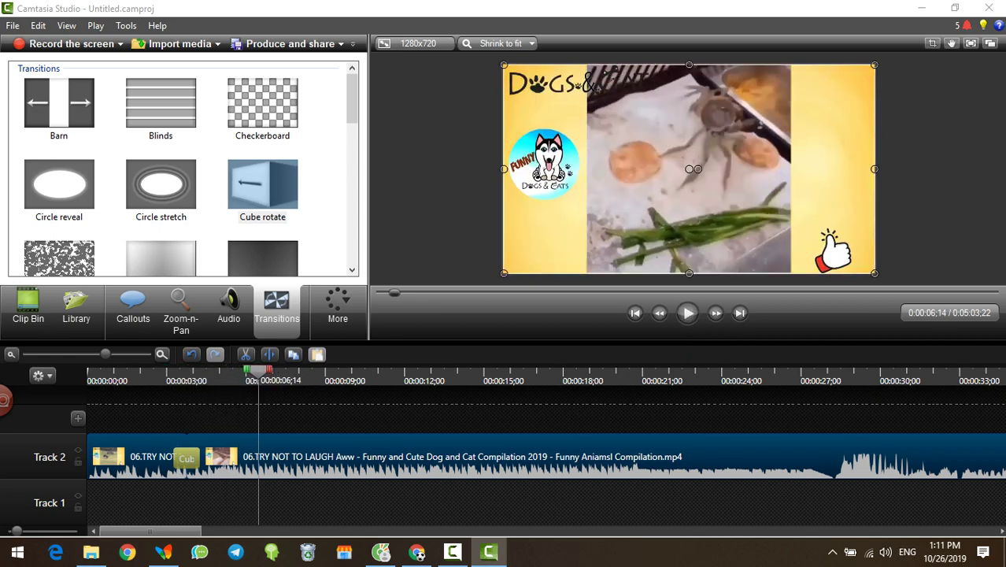
left_click_drag(106, 354, 88, 354)
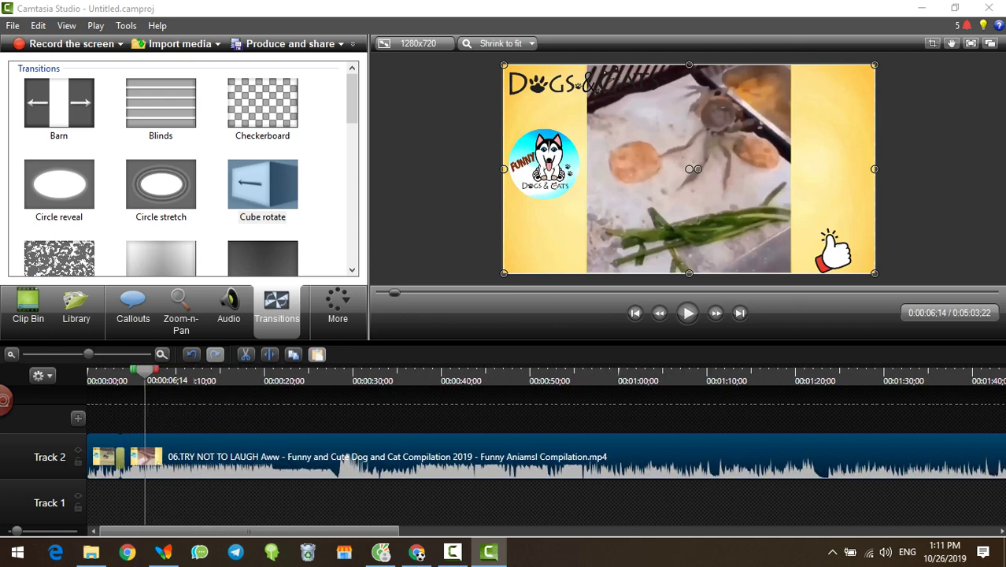
left_click_drag(144, 371, 108, 371)
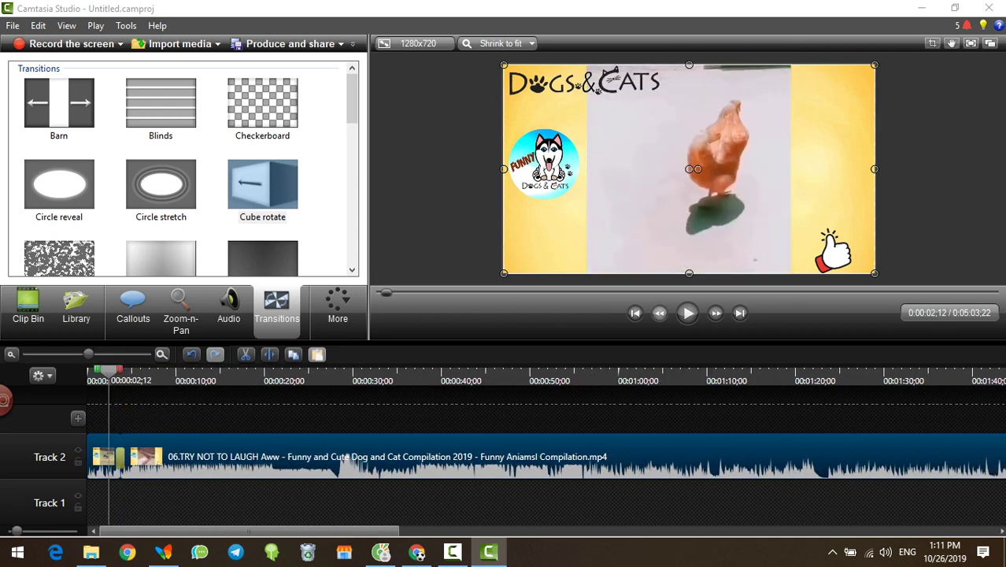
left_click(687, 313)
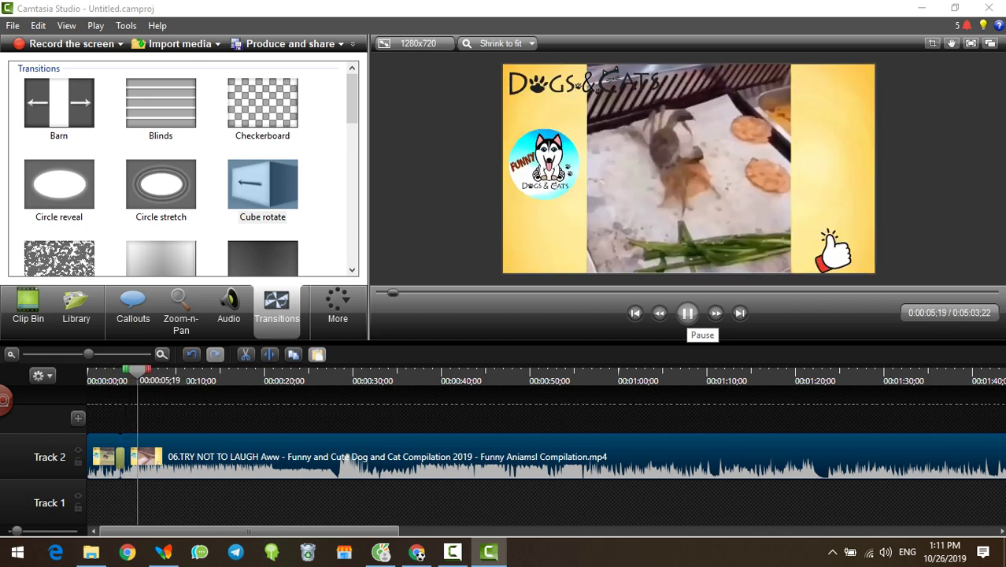
left_click(688, 313)
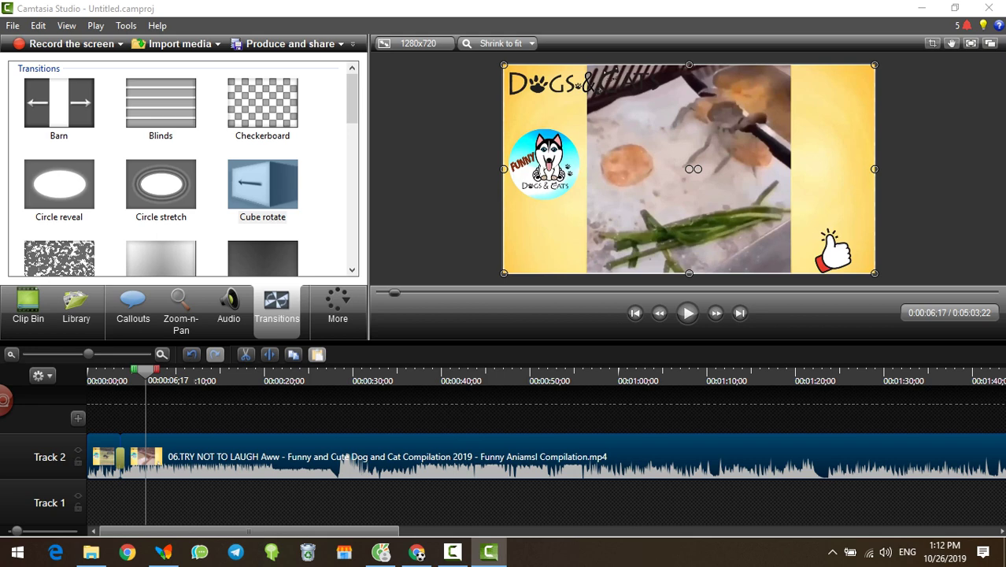
left_click(688, 312)
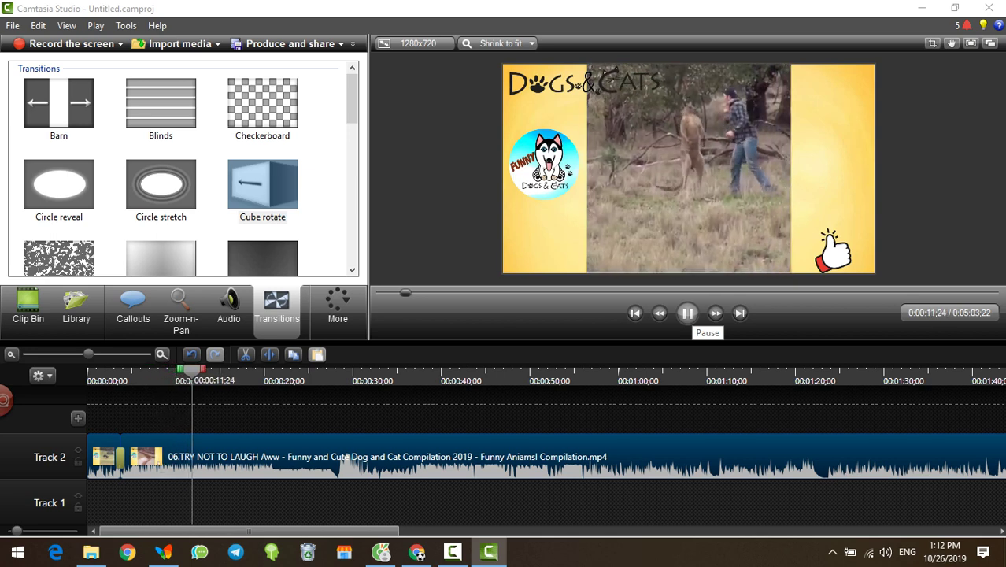
- Stop playback and split the long clip on Track 2 at 0:00:11;05
left_click(687, 313)
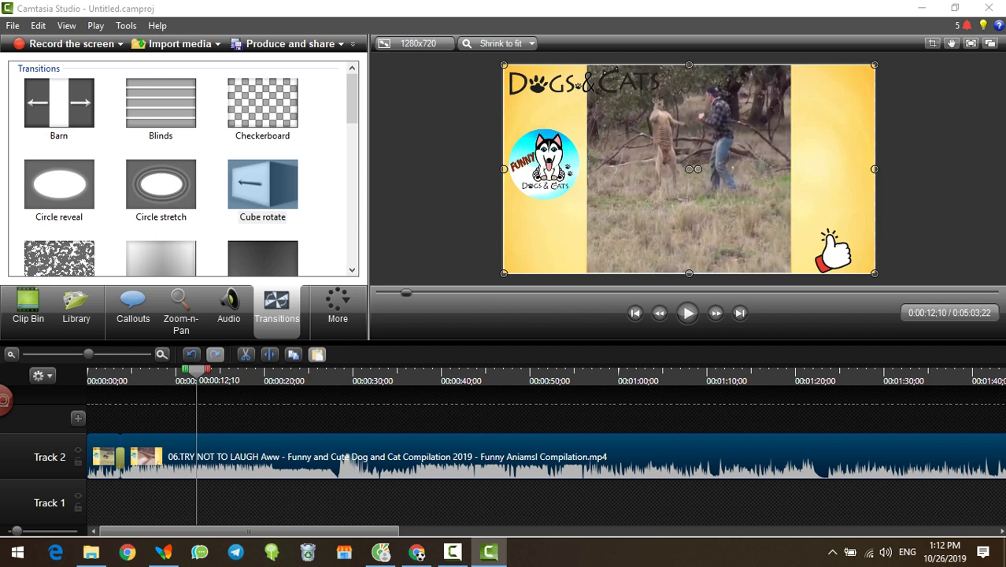
left_click_drag(197, 369, 187, 369)
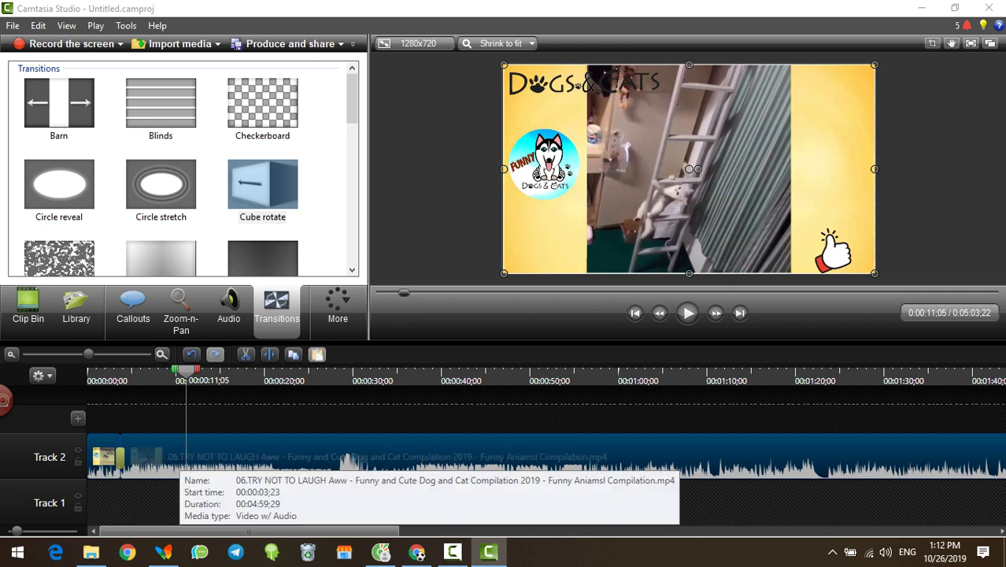
left_click(178, 454)
left_click(269, 354)
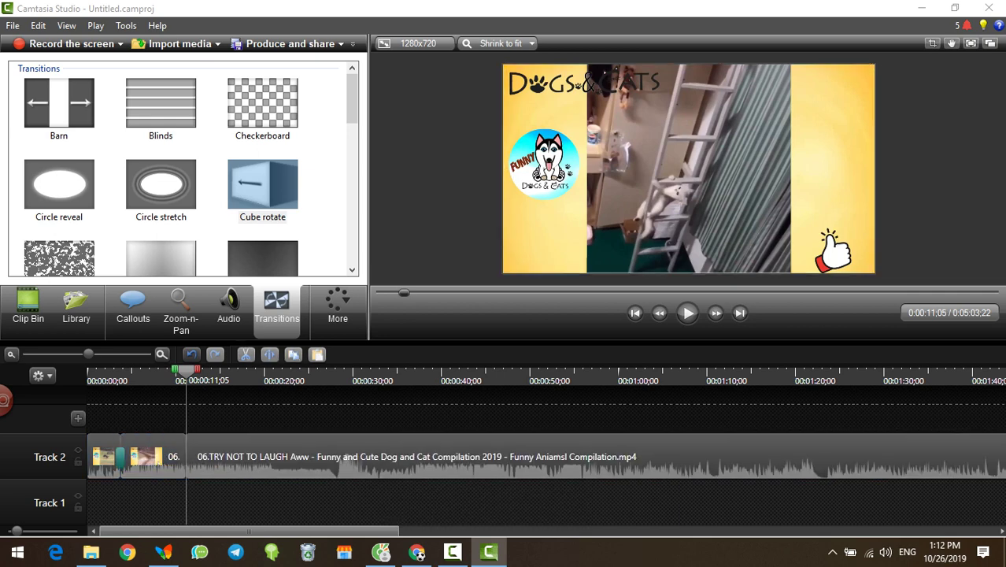
- Play on from the new cut to find the end of the unwanted footage, and split the last clip at 0:00:14;26
left_click(687, 313)
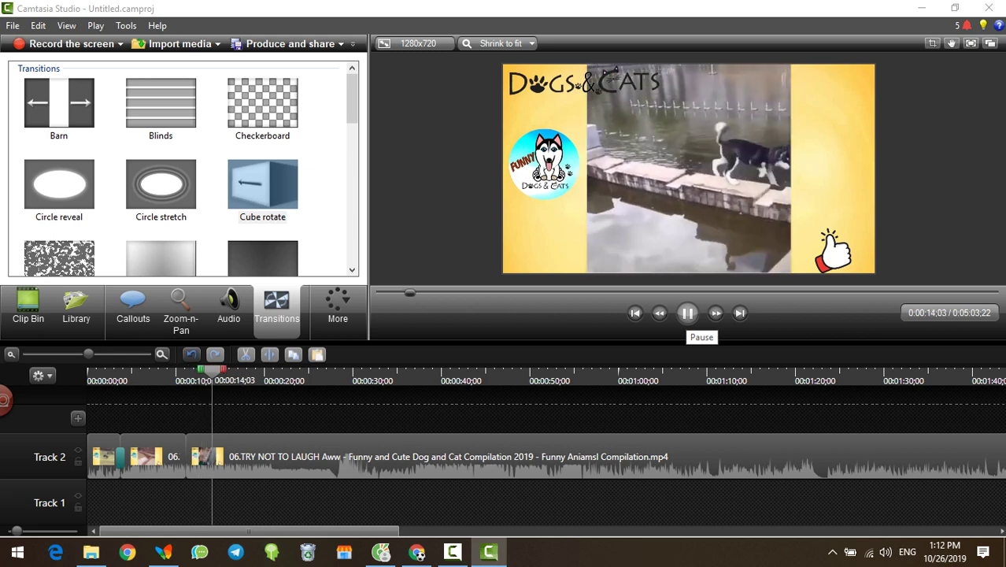
left_click(688, 312)
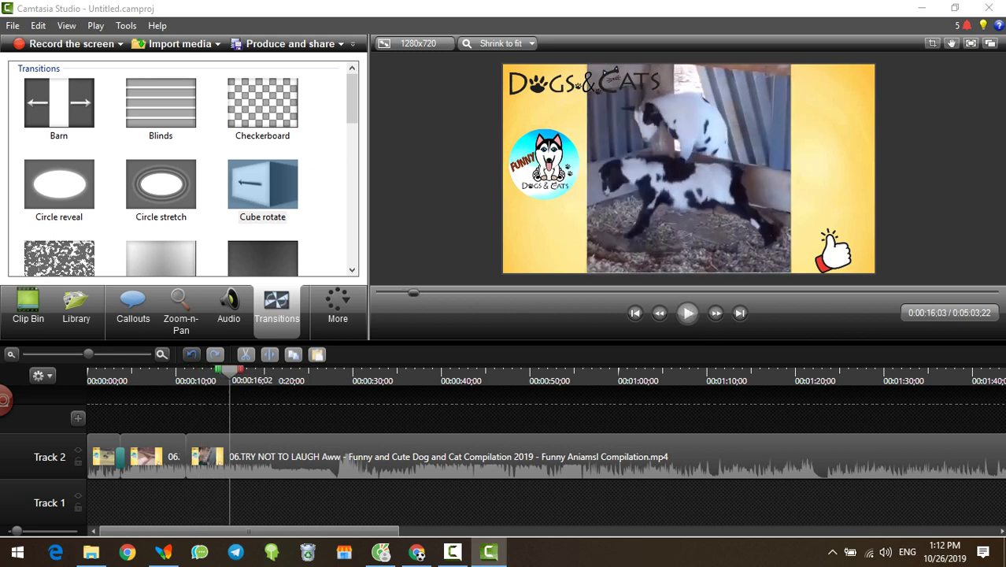
left_click_drag(230, 370, 219, 370)
key("ctrl+Left")
left_click(228, 457)
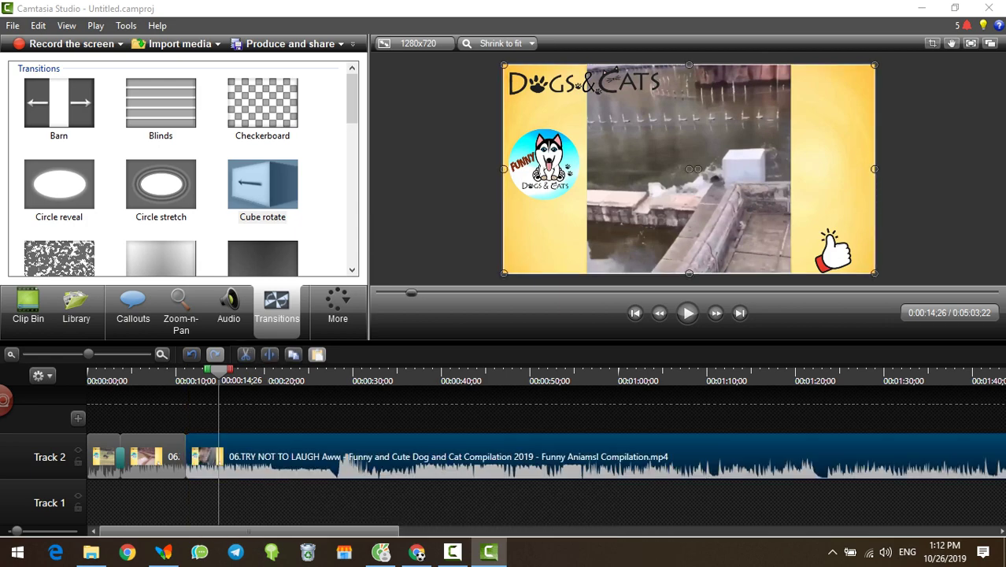
left_click(269, 354)
- Cut the segment between 0:00:11;05 and 0:00:14;26 and move the remaining clip against the second one to close the gap
left_click(203, 457)
left_click(245, 355)
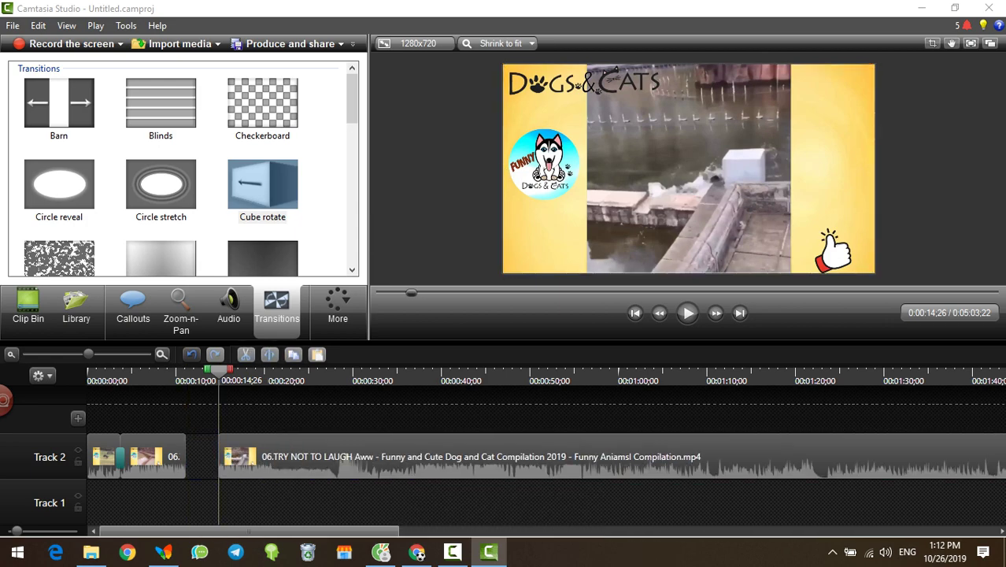
left_click_drag(256, 457, 223, 457)
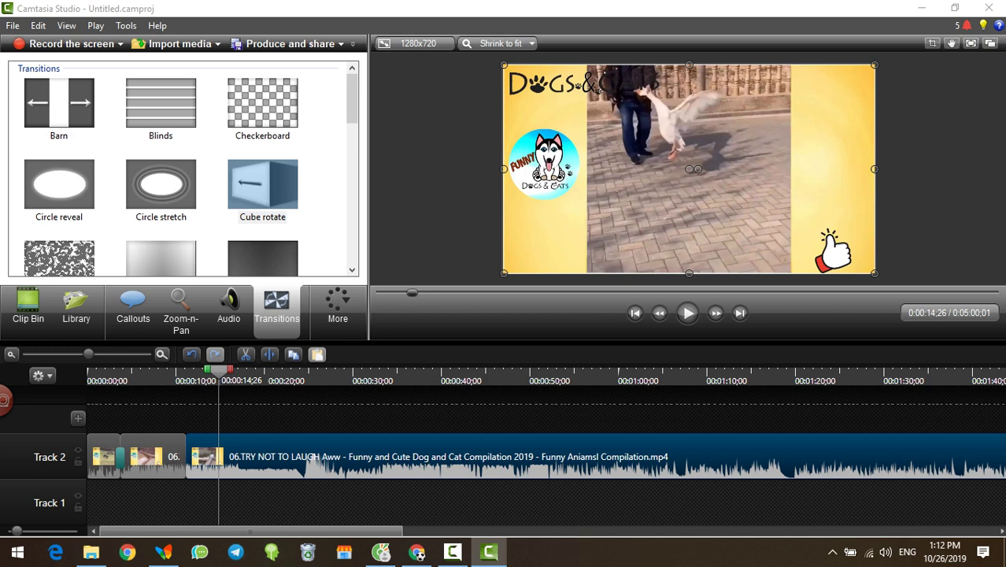
- Add a Checkerboard transition between the second and third clips on Track 2 and play from 0:00:09;19 to review it
left_click_drag(262, 104, 258, 122)
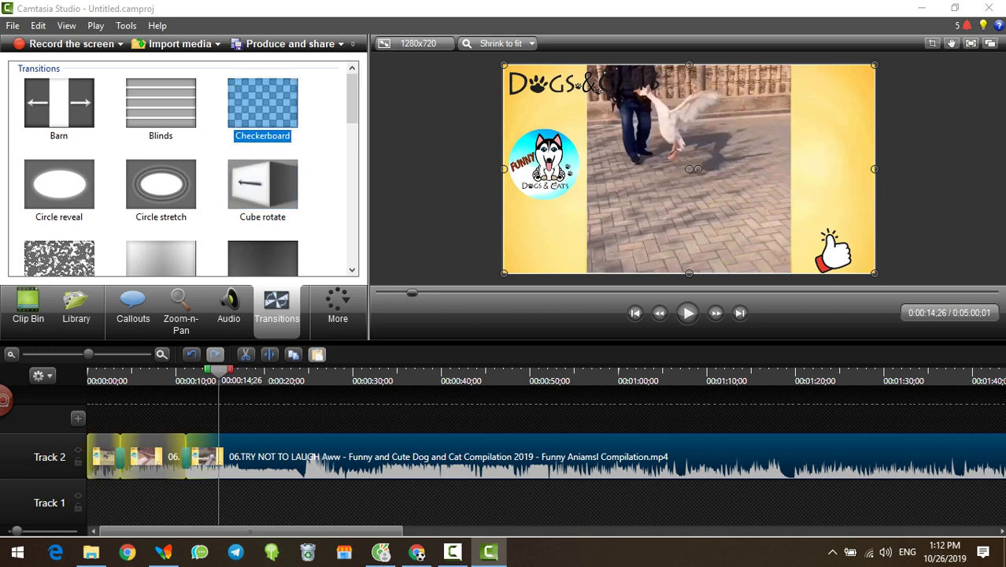
left_click_drag(194, 456, 189, 456)
left_click_drag(219, 370, 218, 370)
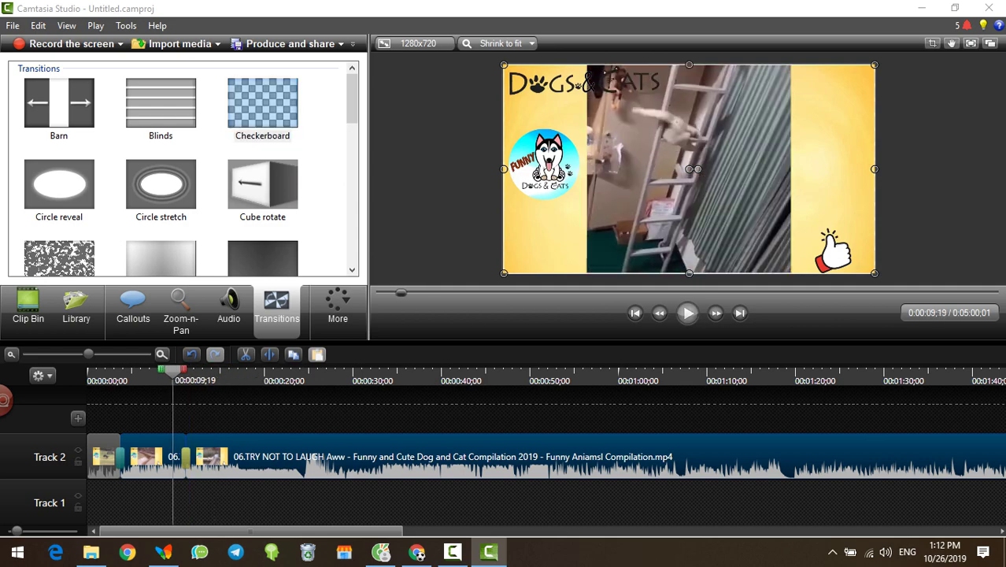
left_click(688, 312)
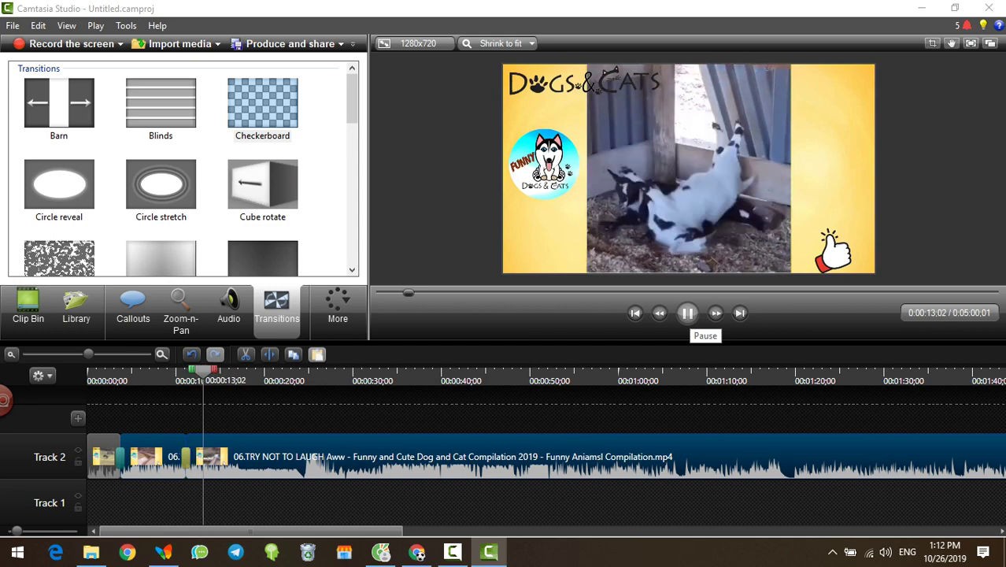
left_click(687, 313)
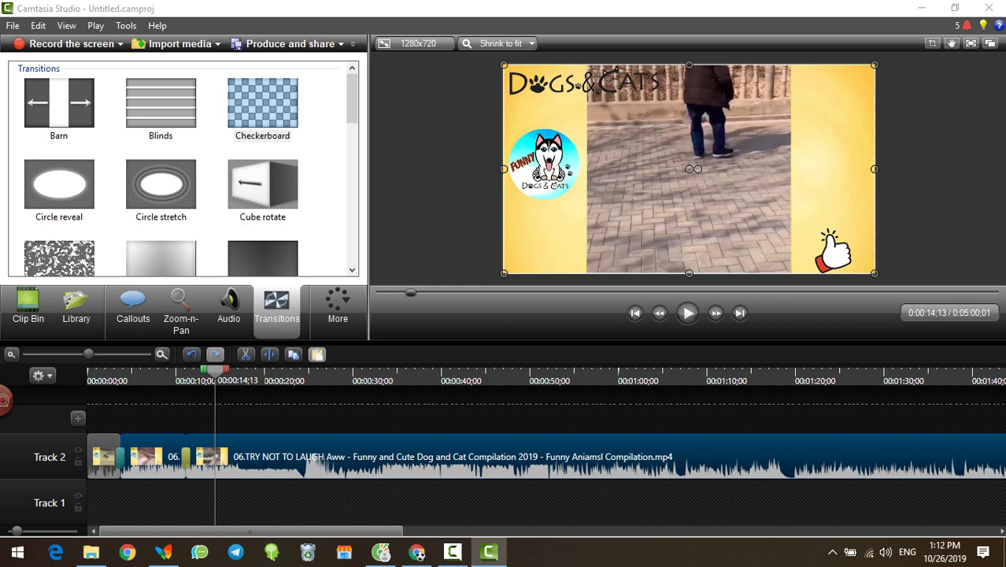
- Split the third clip on Track 2 at 0:00:16;00 and cut everything after that point
left_click_drag(215, 370, 229, 370)
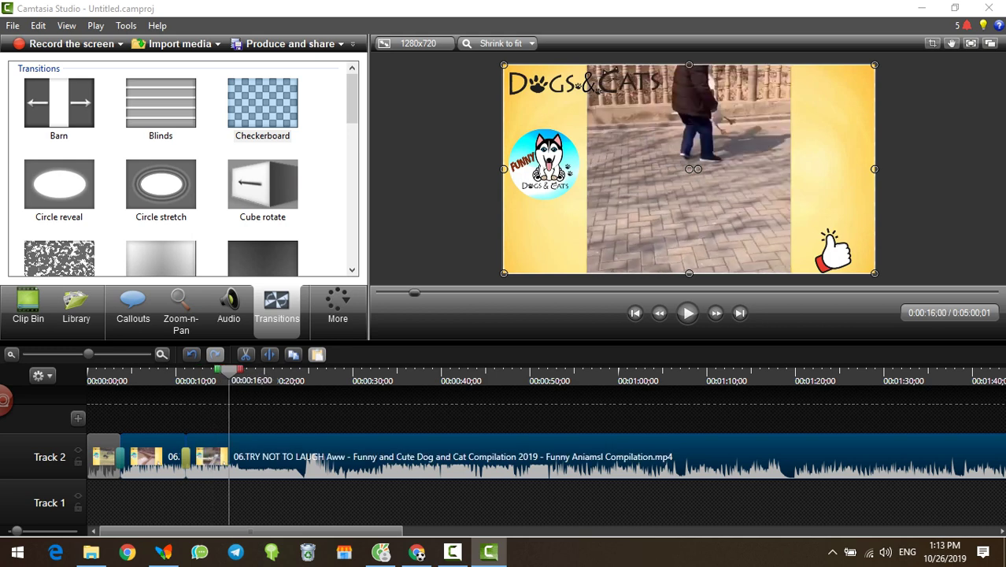
left_click(252, 457)
left_click(269, 354)
left_click(270, 457)
left_click(246, 354)
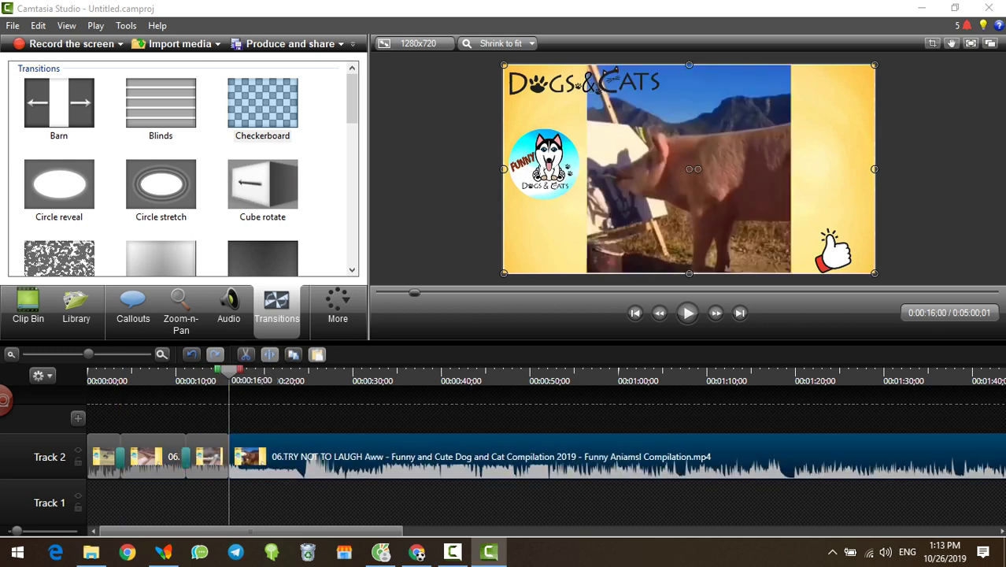
- Silence the original audio of all three video clips on Track 2
left_click_drag(229, 370, 211, 370)
left_click_drag(88, 354, 113, 354)
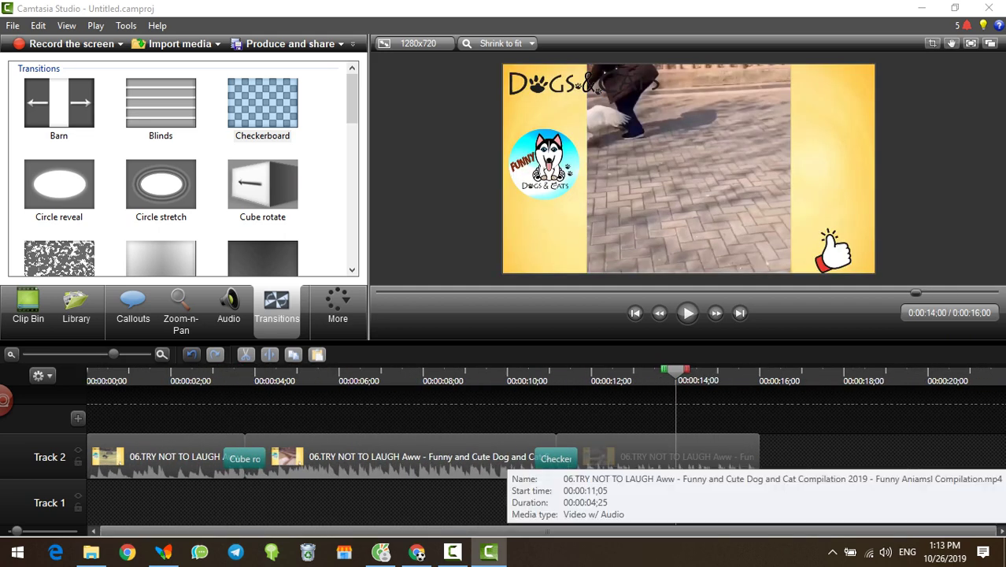
left_click(267, 461)
left_click(199, 458)
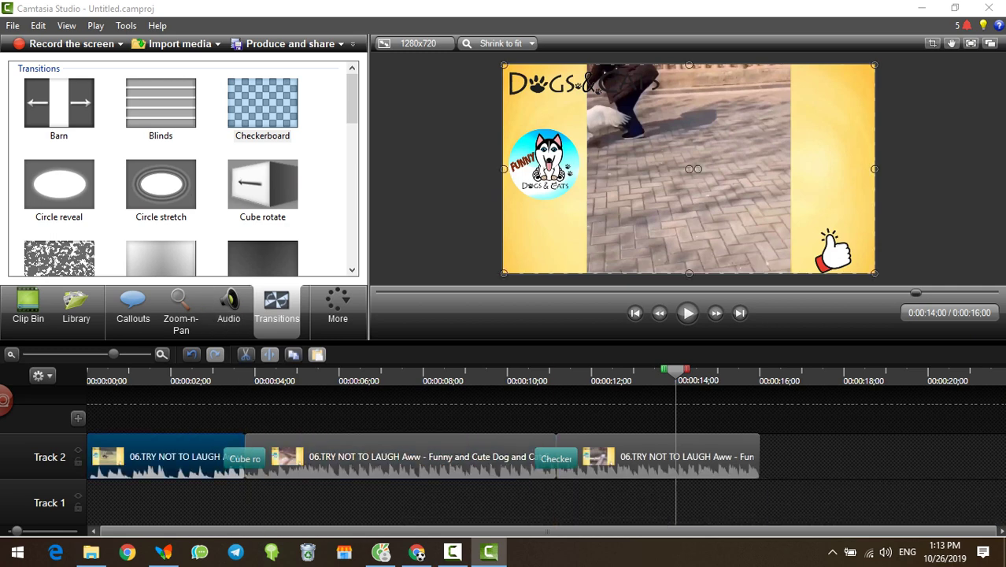
left_click(228, 311)
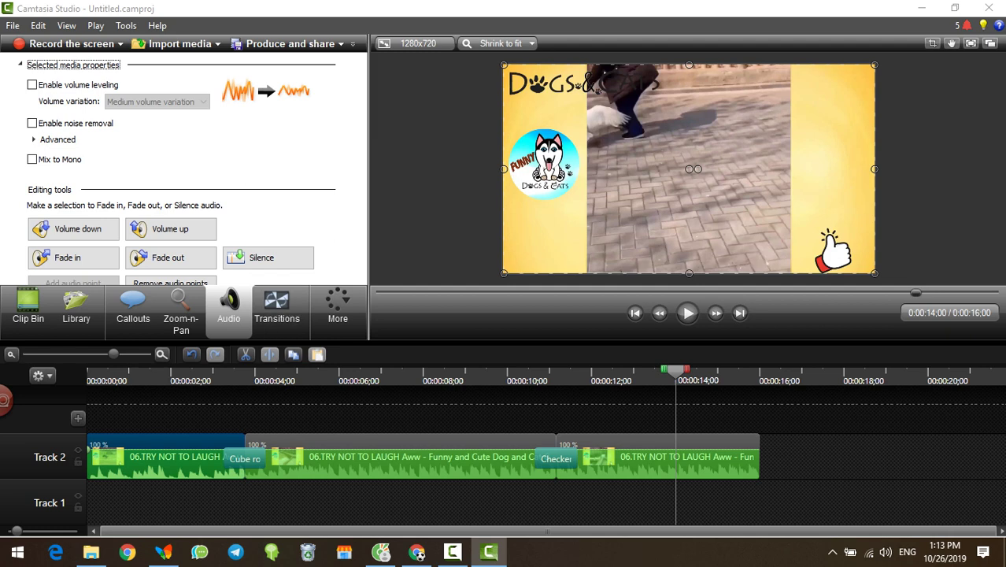
left_click(268, 258)
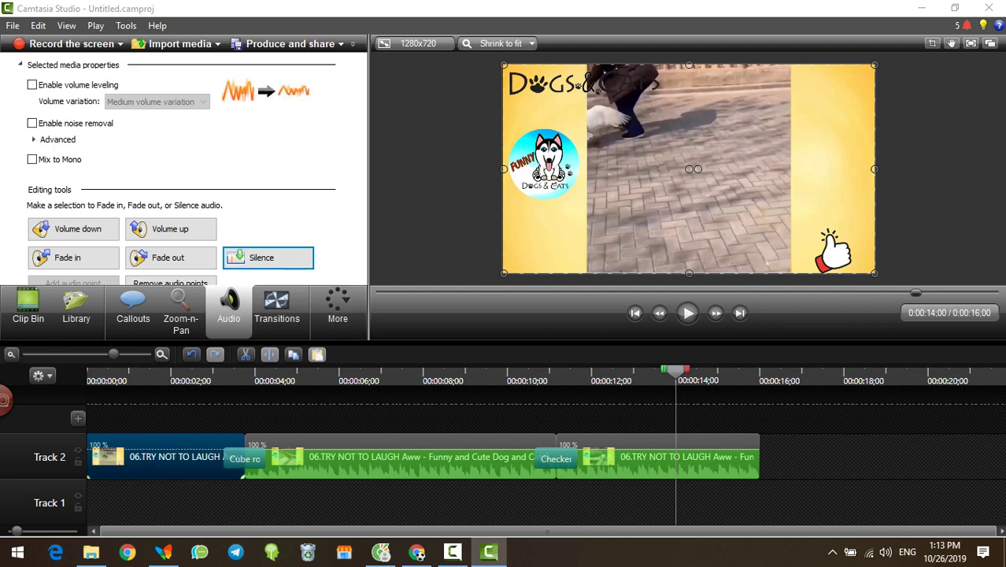
left_click(383, 458)
left_click(268, 258)
left_click(669, 465)
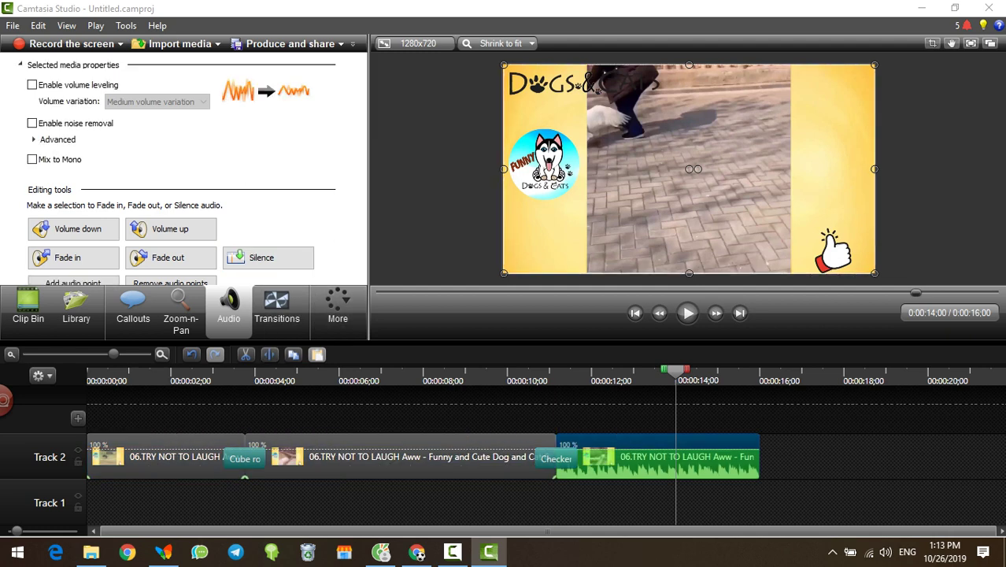
left_click(268, 257)
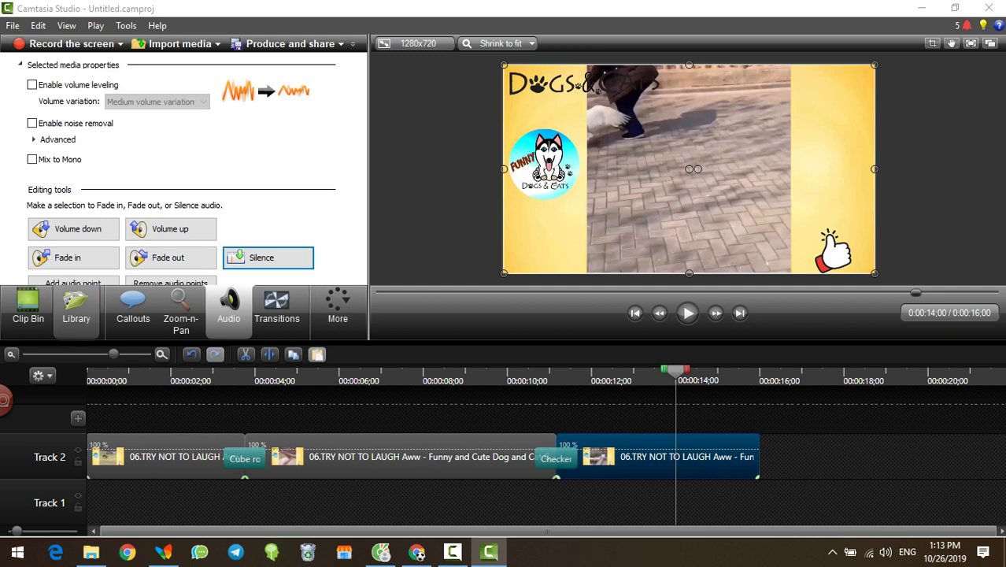
- Import Marmoset.mp3 from the Music folder in Downloads and place it at the start of Track 1
left_click(28, 307)
left_click(179, 43)
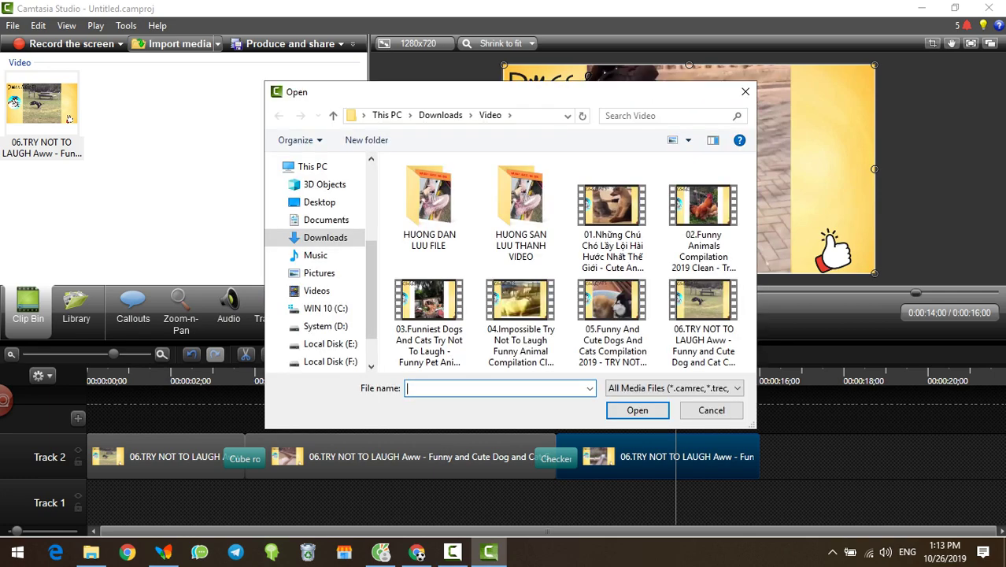
left_click(440, 115)
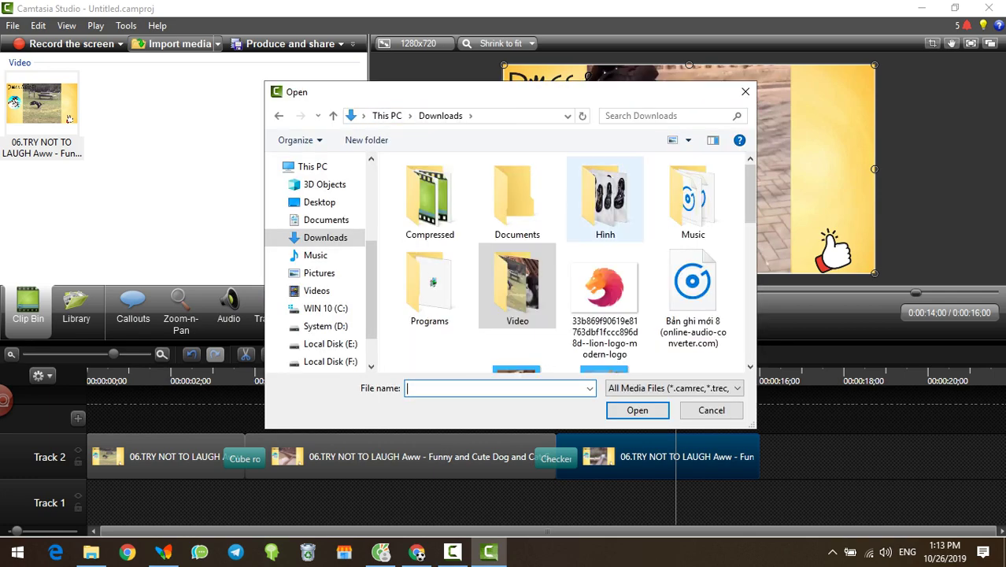
double_click(691, 196)
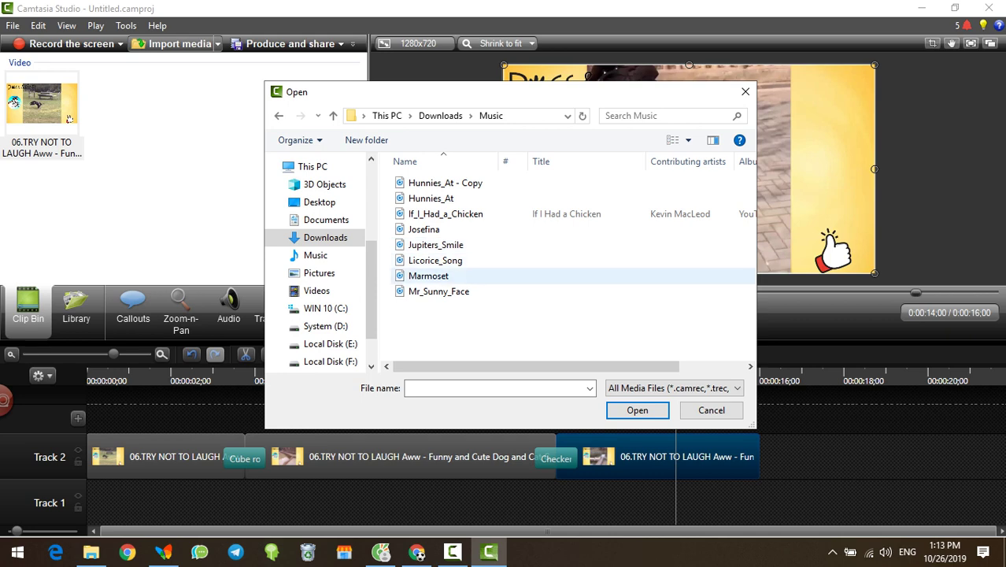
double_click(429, 276)
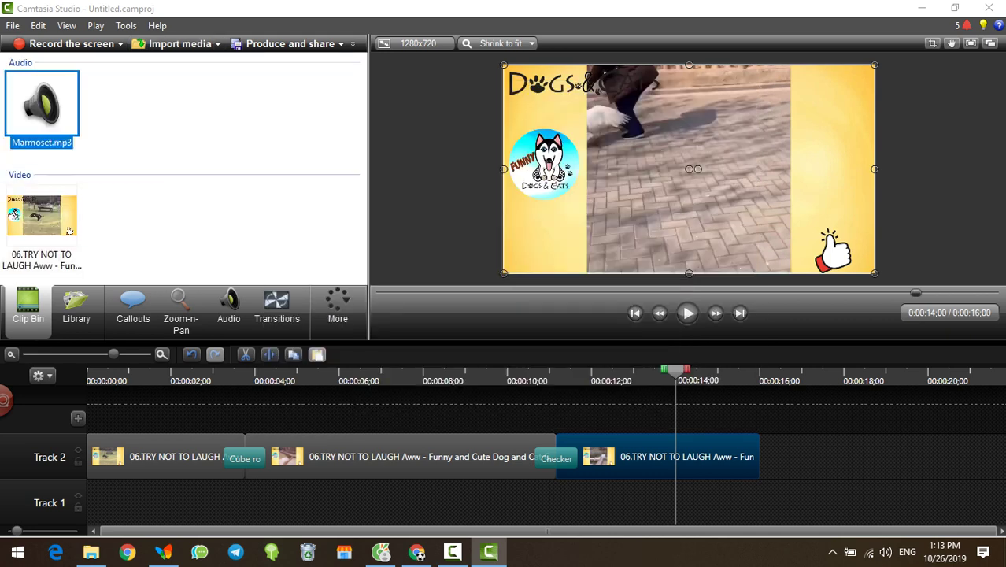
left_click_drag(41, 106, 118, 499)
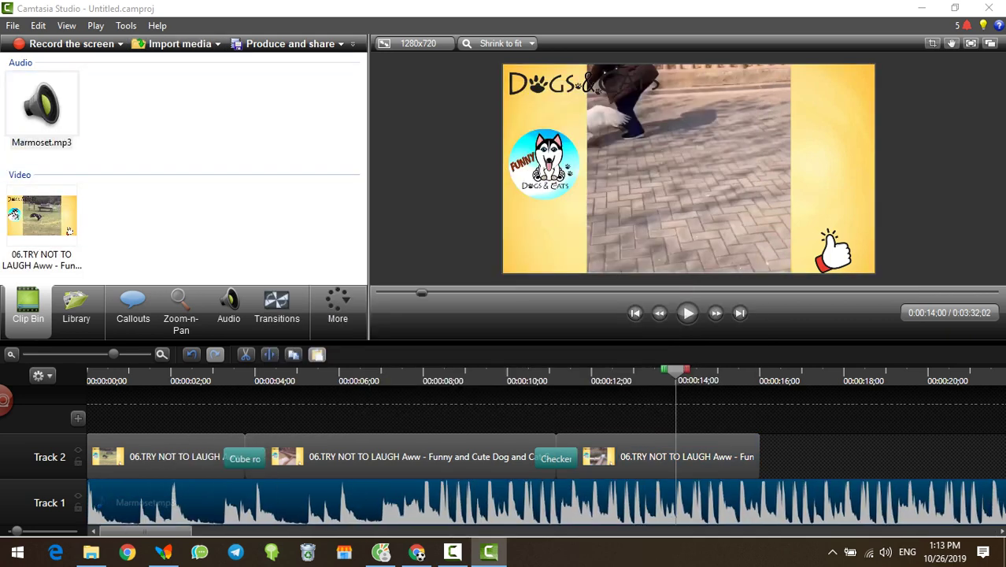
- Play the video with its music from the start, and cut off the part of Marmoset.mp3 after 0:00:16;00
left_click_drag(676, 370, 89, 370)
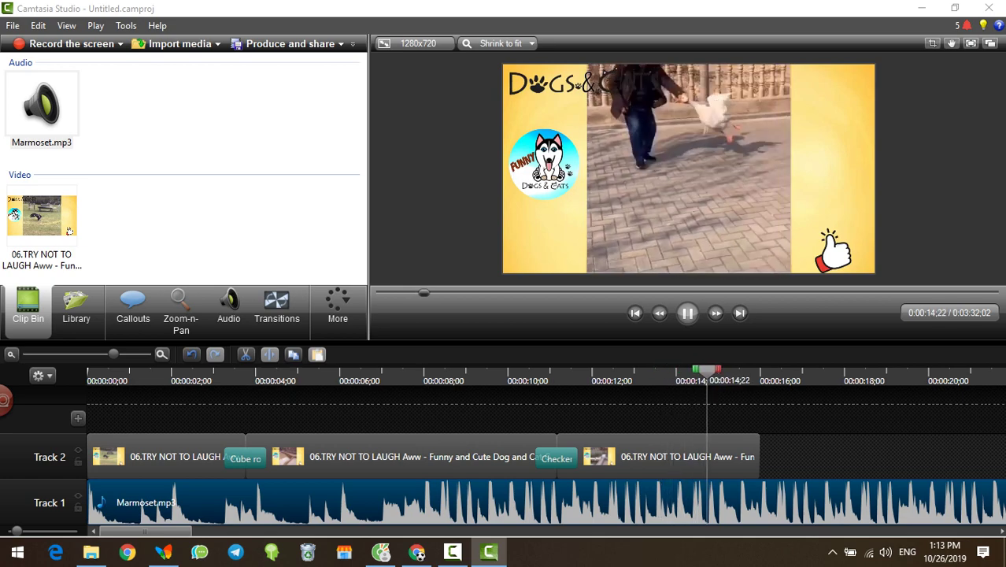
key("space")
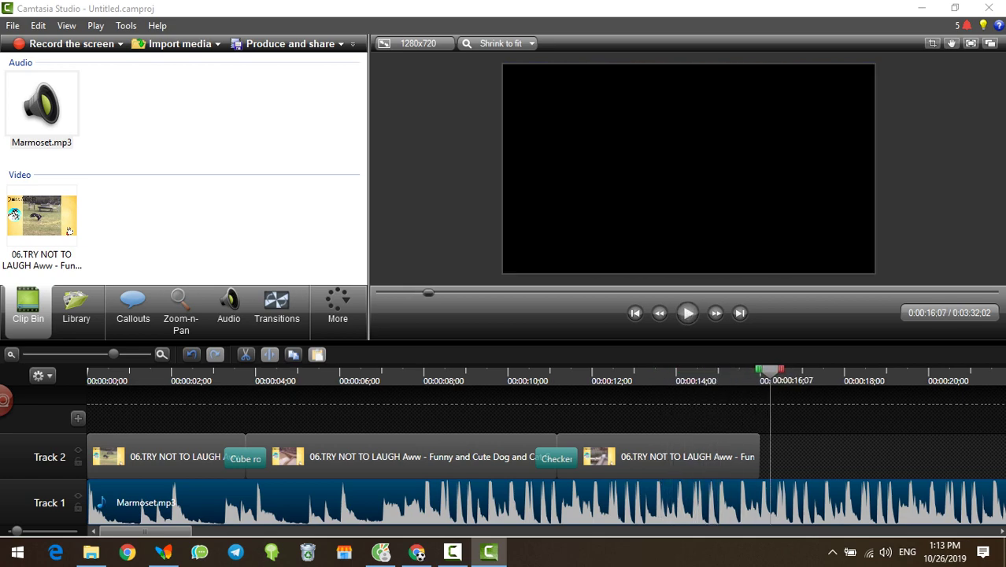
left_click_drag(770, 370, 759, 370)
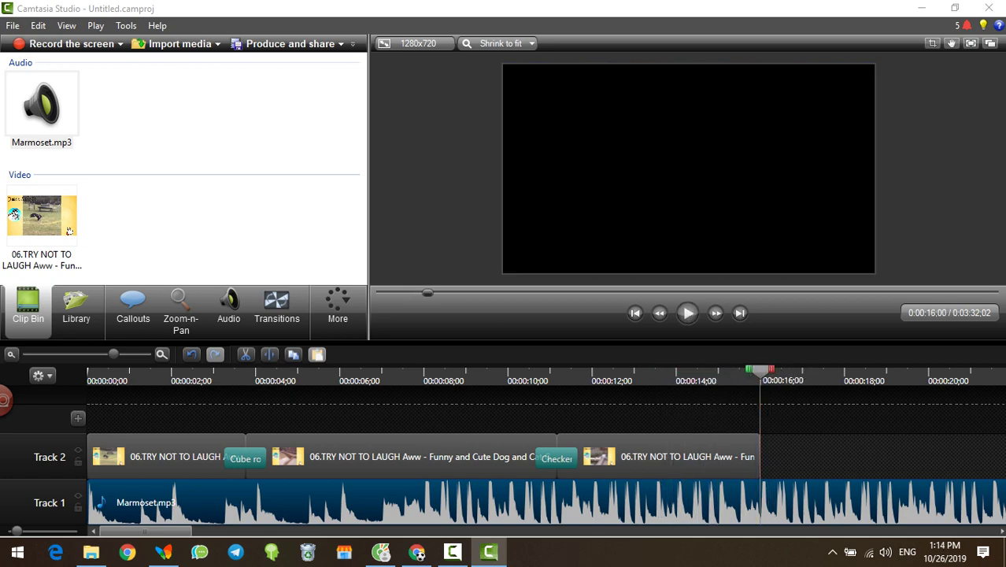
left_click(269, 354)
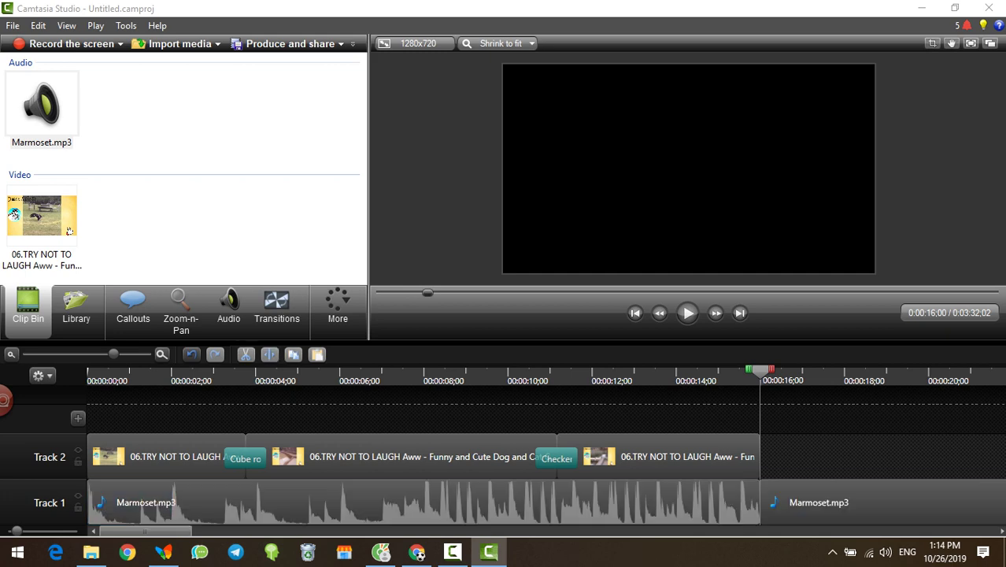
left_click(811, 504)
left_click(246, 355)
- Add a fade-out and a fade-in to the Marmoset.mp3 clip on Track 1
left_click(260, 504)
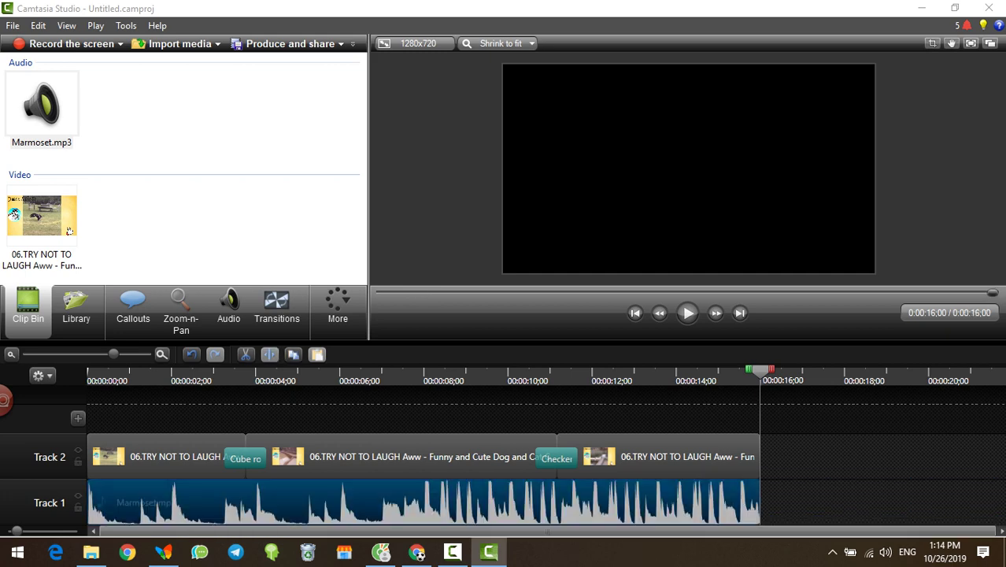
left_click(229, 308)
left_click(167, 257)
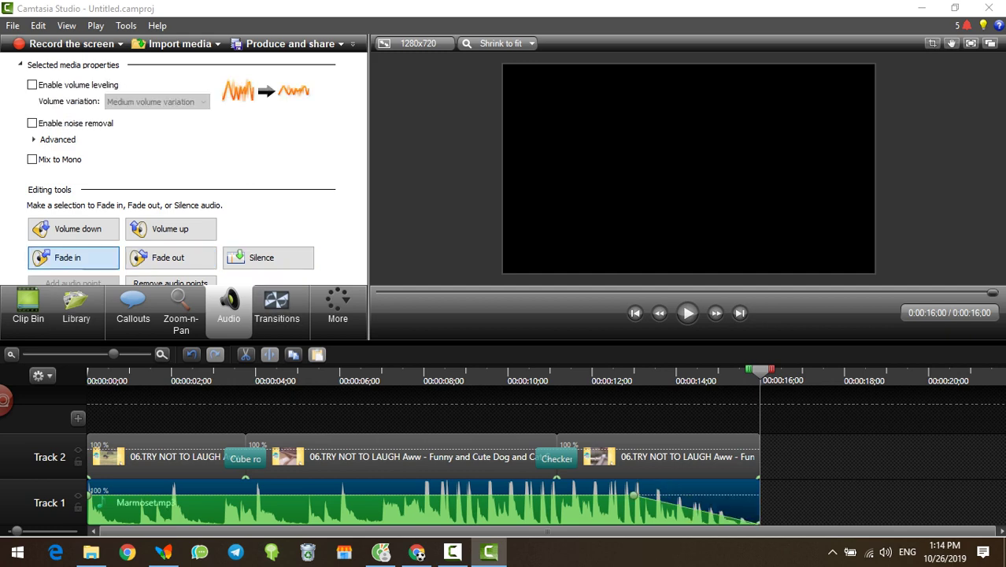
left_click(70, 258)
- Return the playhead to the start of the timeline and import the lion logo JPG from the Downloads folder
left_click(89, 374)
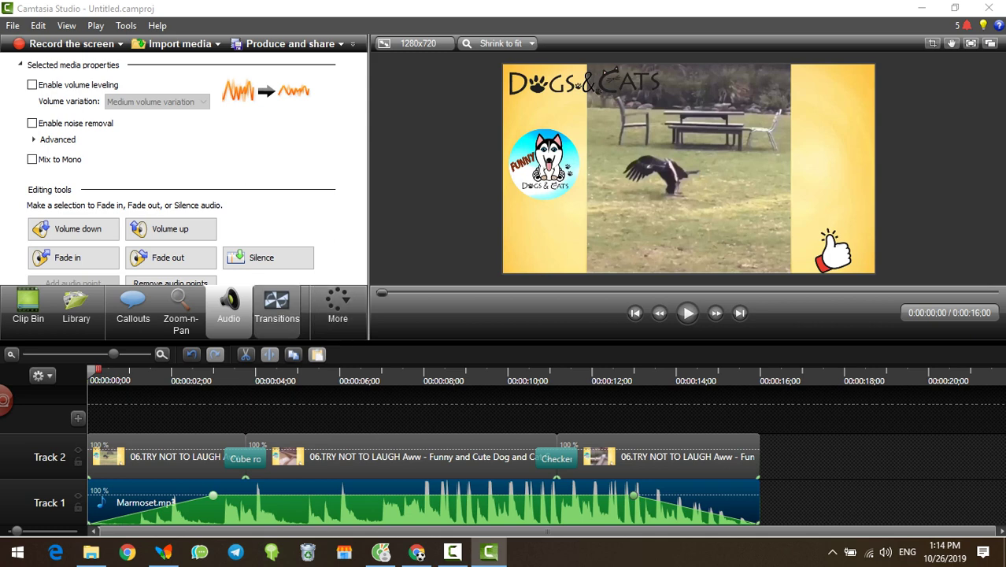
left_click(27, 307)
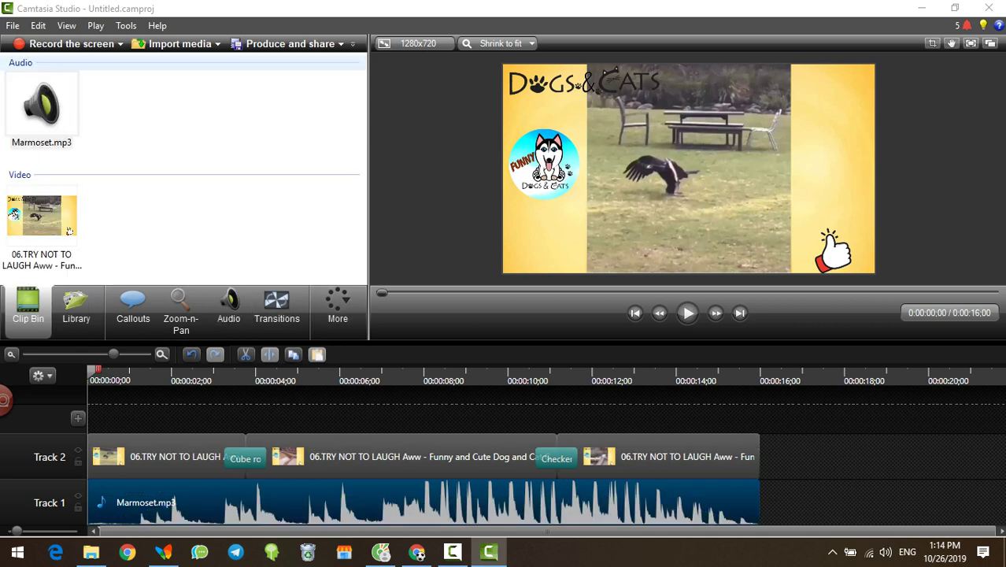
left_click(175, 44)
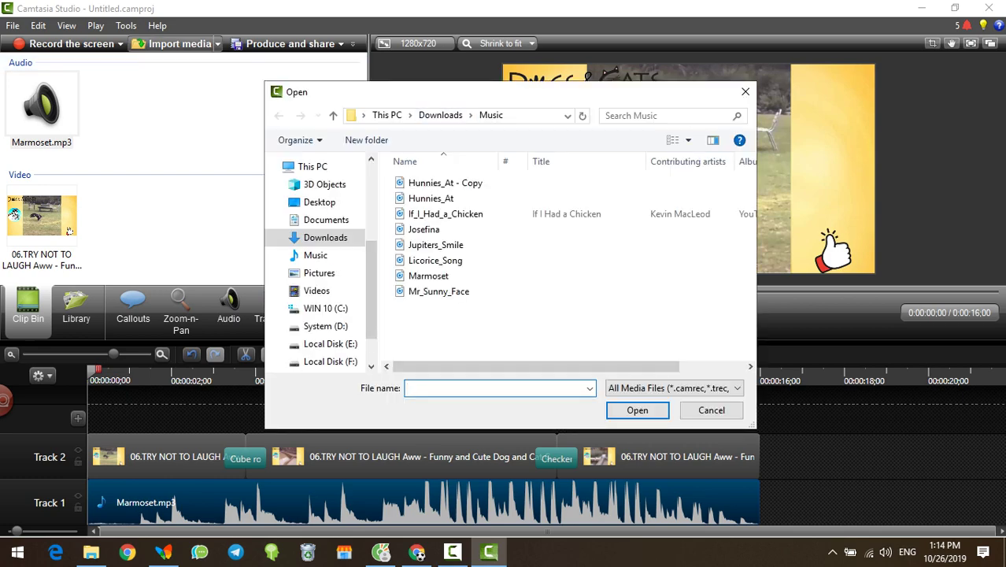
left_click(440, 115)
double_click(603, 319)
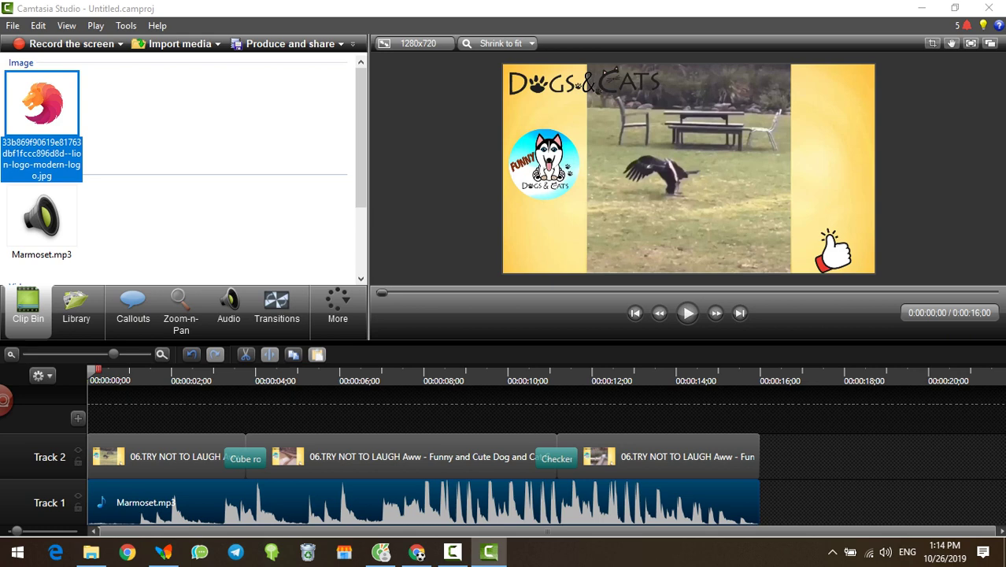
- Place the lion logo image at the start of Track 3 and extend its duration to 0:00:16;00, matching the video's end
left_click_drag(42, 103, 106, 411)
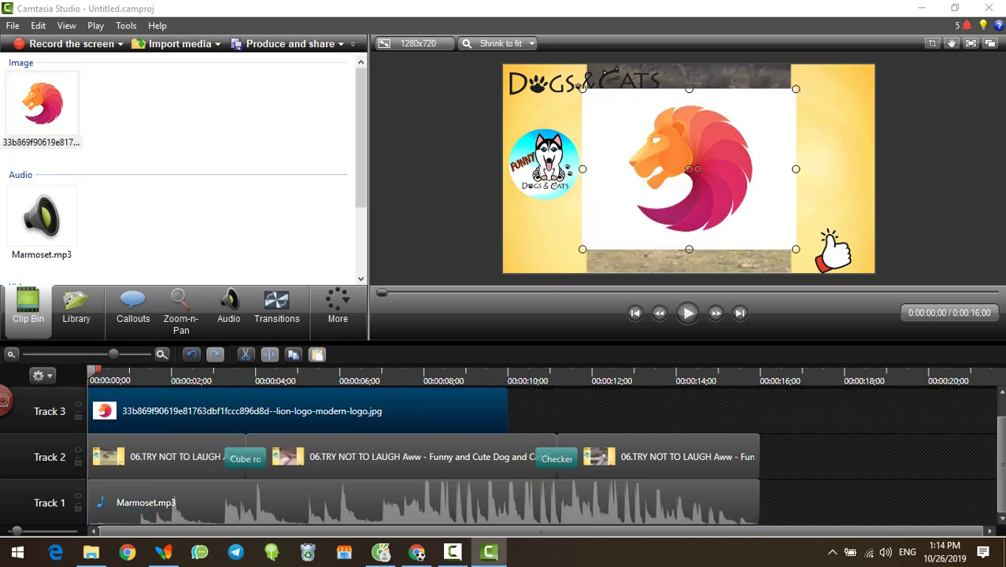
left_click_drag(507, 411, 759, 411)
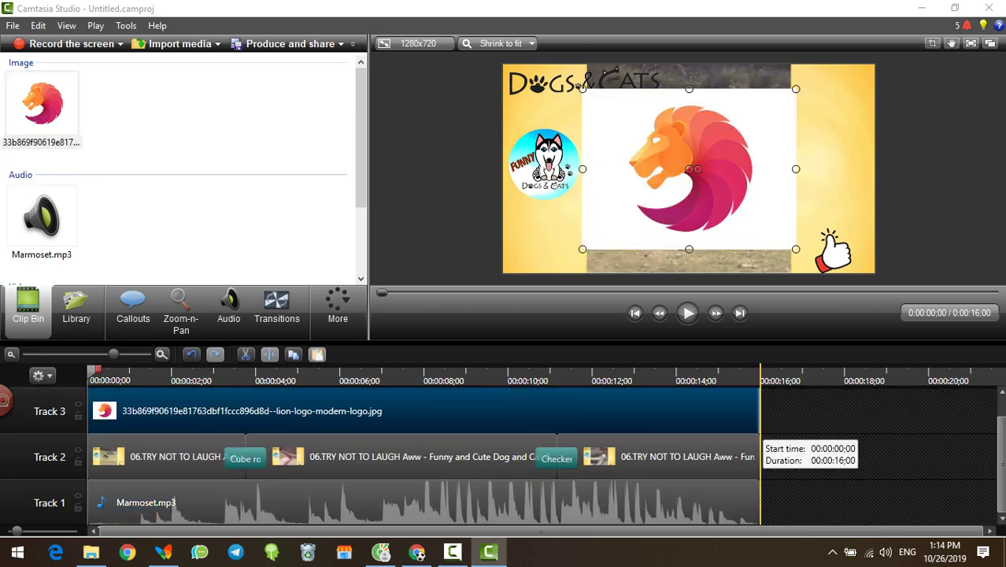
- Shrink the lion logo and position it over the round Funny Dogs & Cats badge, and play the video briefly to check it
left_click_drag(689, 197, 611, 169)
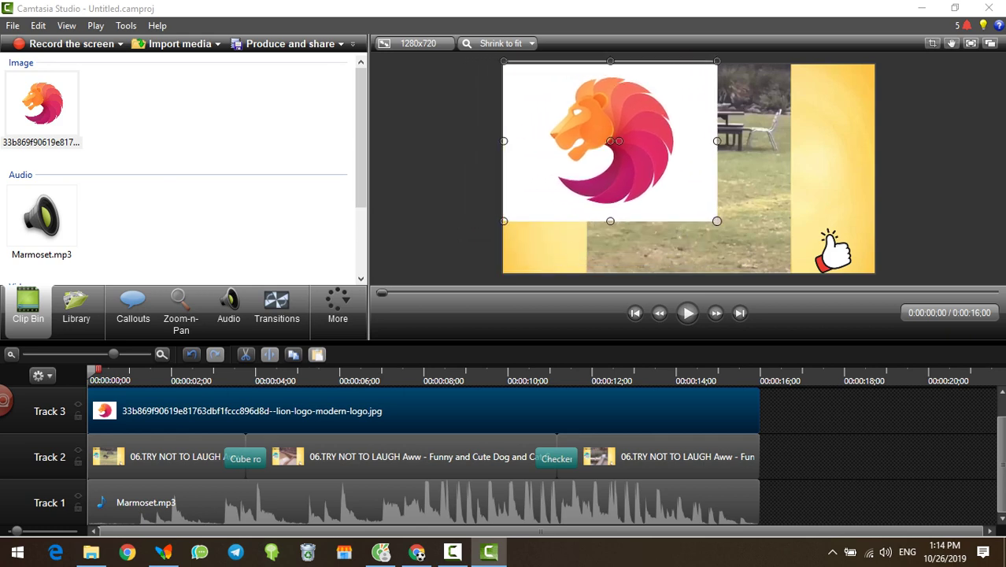
left_click_drag(716, 220, 545, 202)
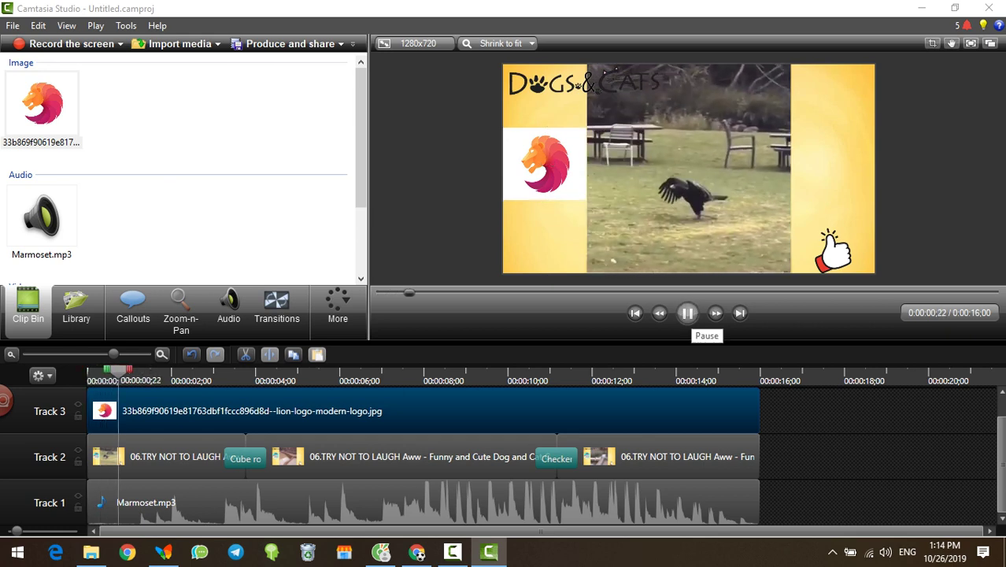
left_click(687, 312)
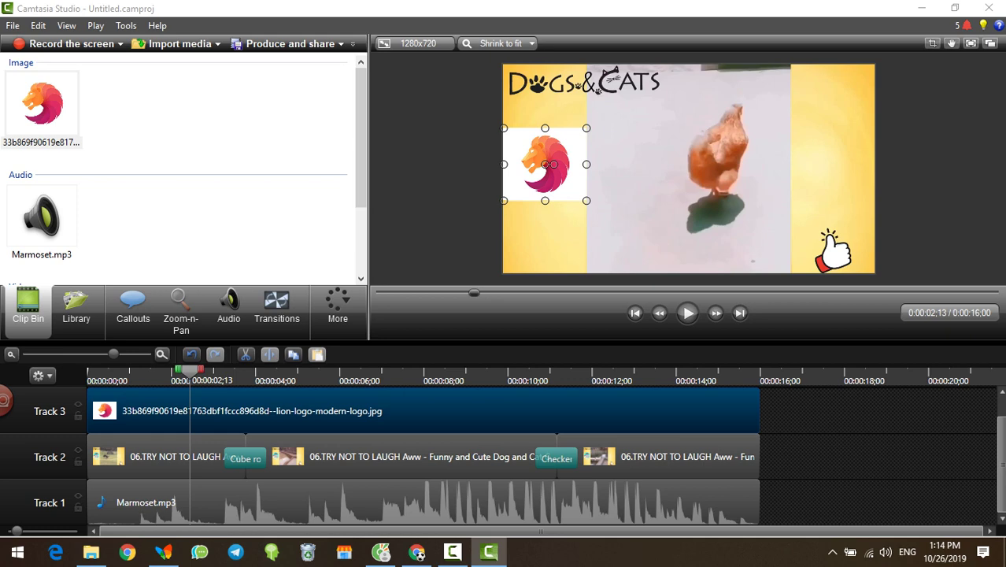
left_click(452, 552)
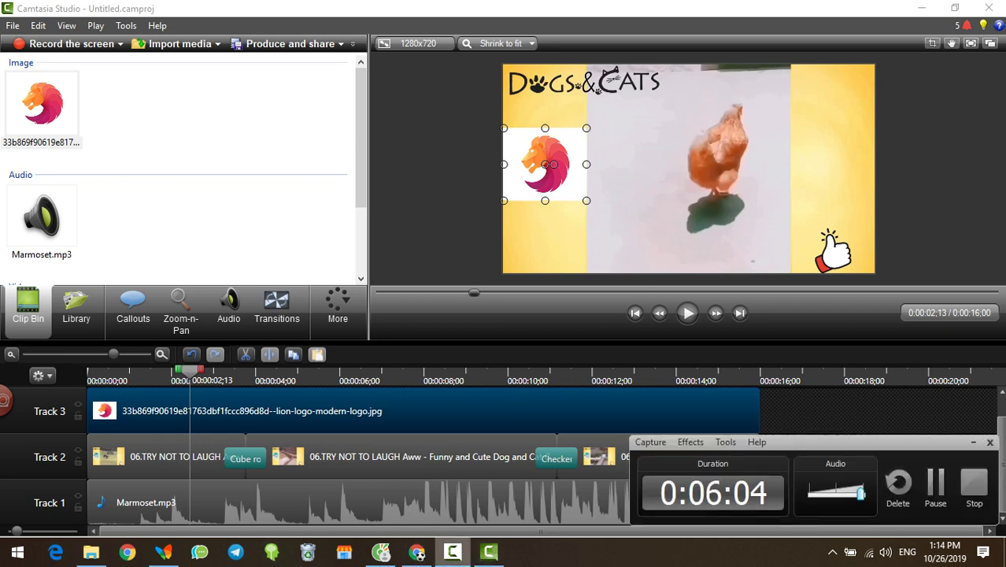